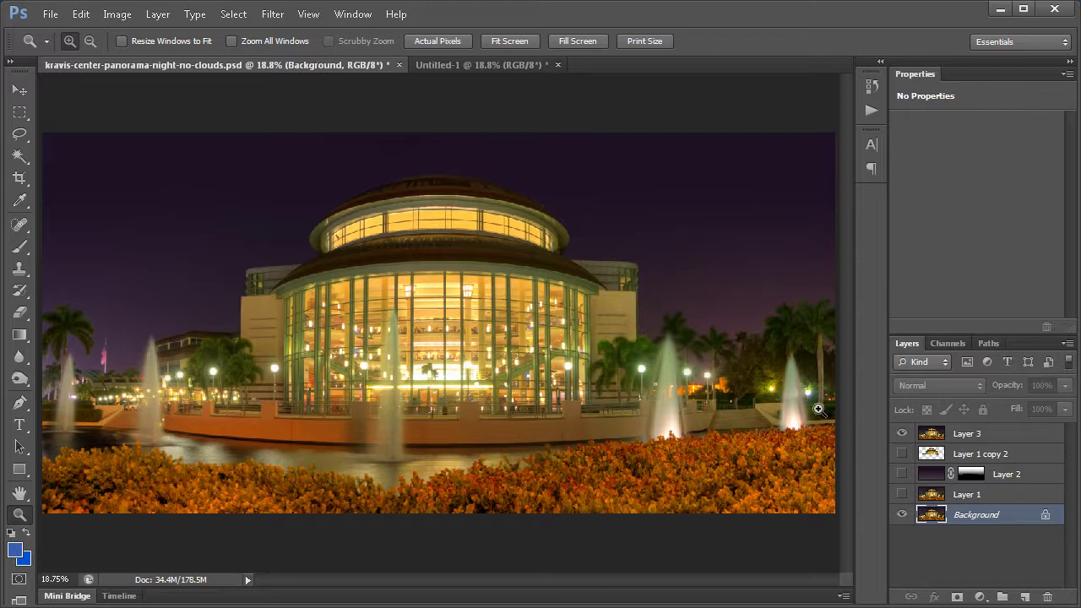
# Zoom into the sky, toggle Layer 3 off and on to compare its darker tone, then fit the image.
pyautogui.moveTo(63, 141); pyautogui.dragTo(369, 300)
pyautogui.click(901, 432)
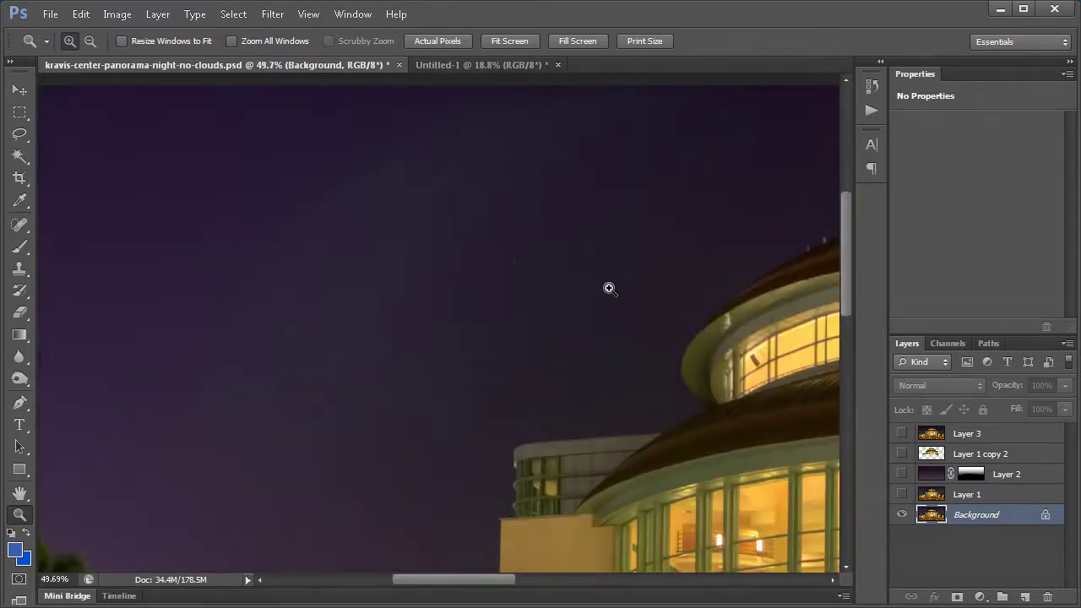
pyautogui.moveTo(478, 205); pyautogui.dragTo(326, 207)
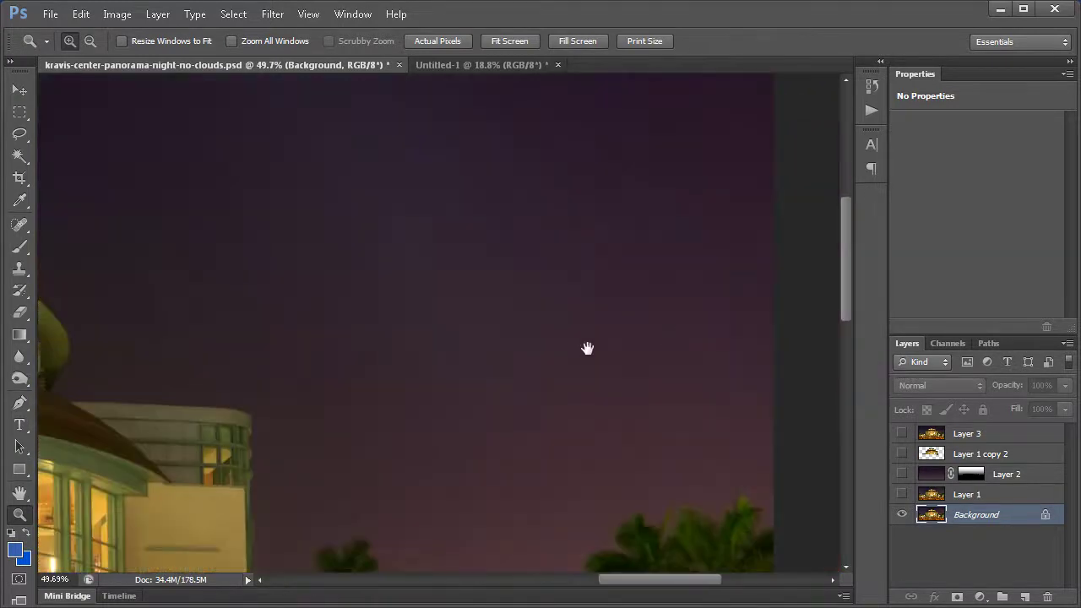
pyautogui.click(901, 434)
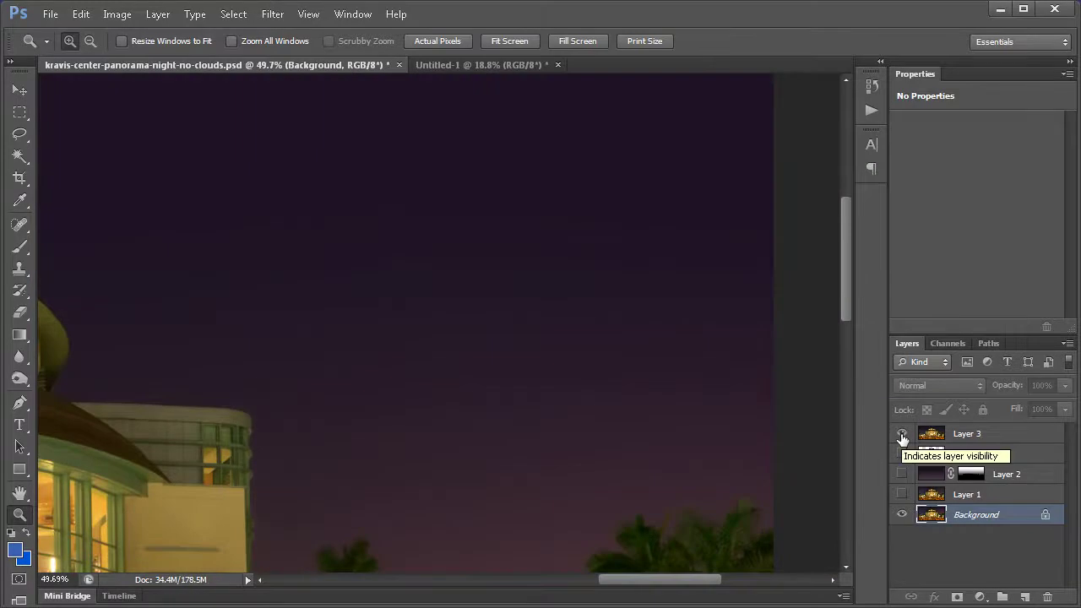
pyautogui.moveTo(362, 337); pyautogui.dragTo(382, 232)
pyautogui.hotkey('ctrl', '0')
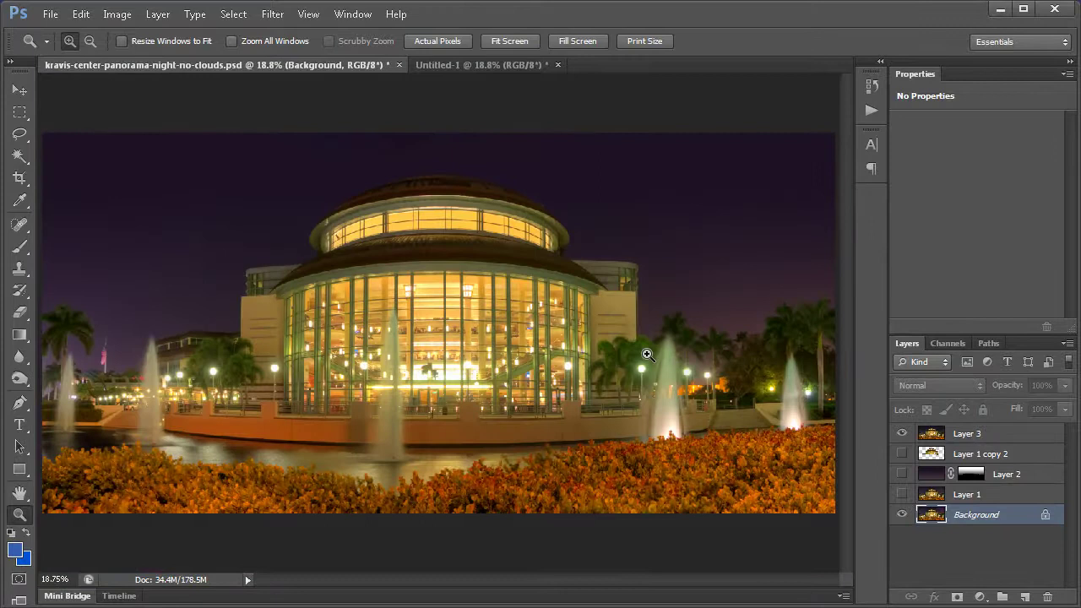
# In Untitled-1, duplicate the Background onto Layer 1 and go to Filter > Topaz Labs.
pyautogui.click(461, 64)
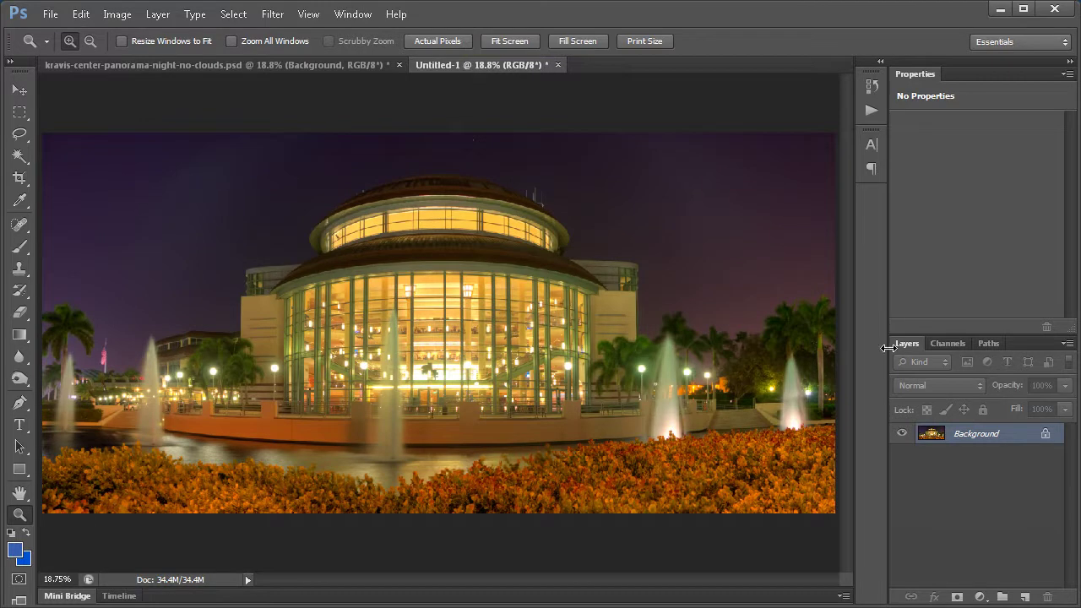
pyautogui.hotkey('ctrl', 'j')
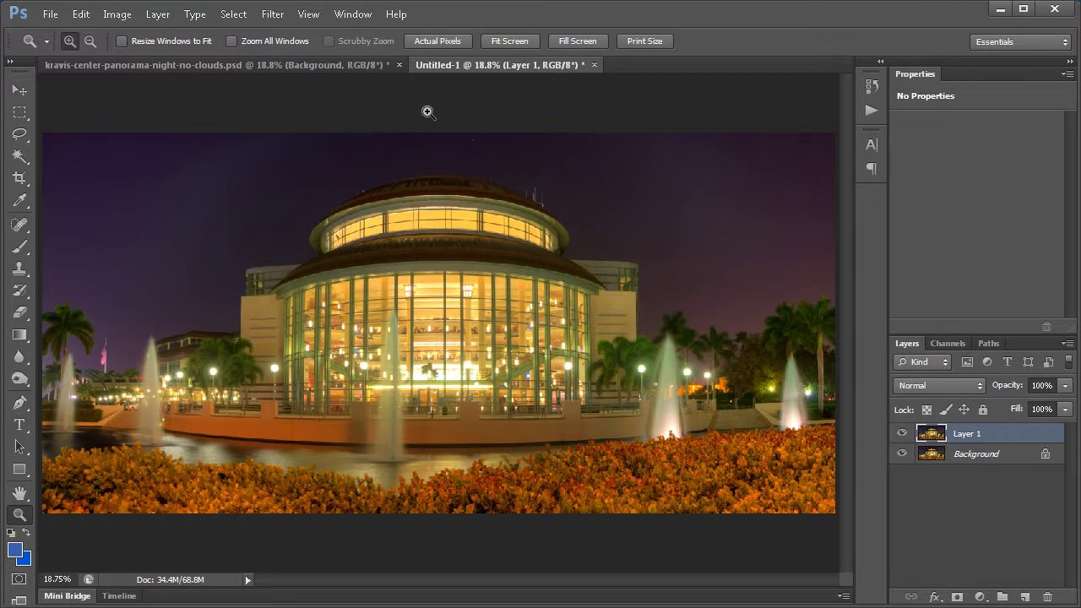
pyautogui.click(275, 17)
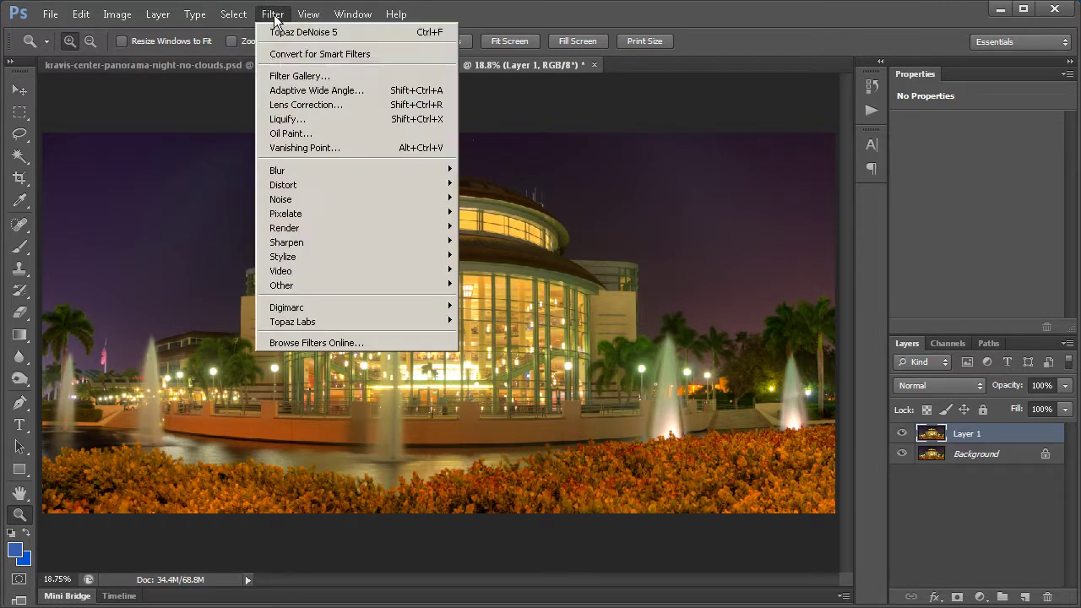
pyautogui.moveTo(365, 321)
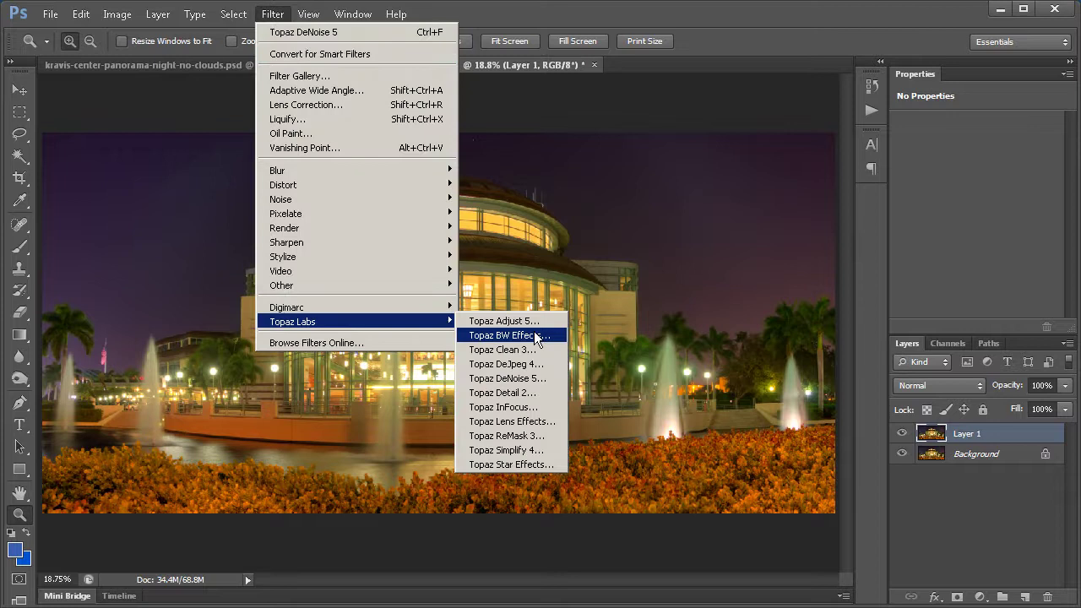
# Apply Topaz DeNoise 5's JPEG - strong preset to Layer 1 after comparing original and preview.
pyautogui.click(543, 385)
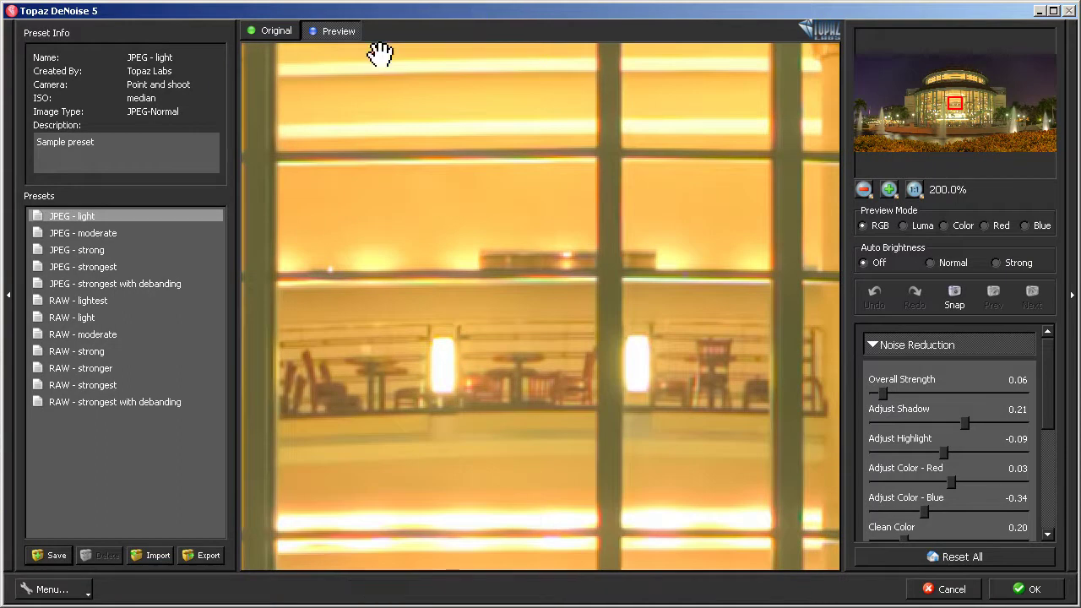
pyautogui.click(161, 234)
pyautogui.click(121, 265)
pyautogui.click(114, 252)
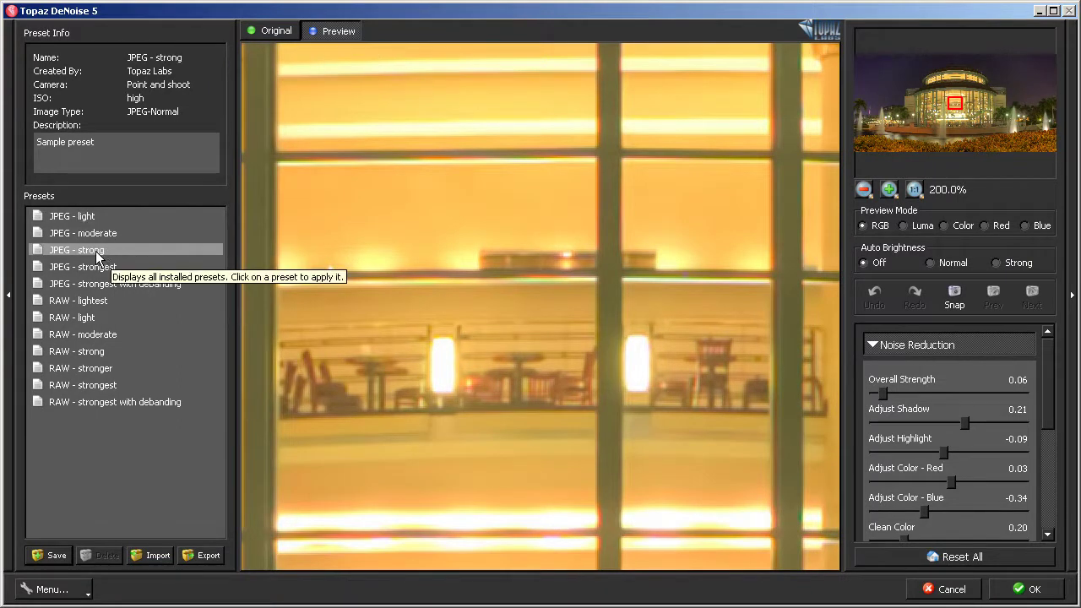
pyautogui.click(96, 251)
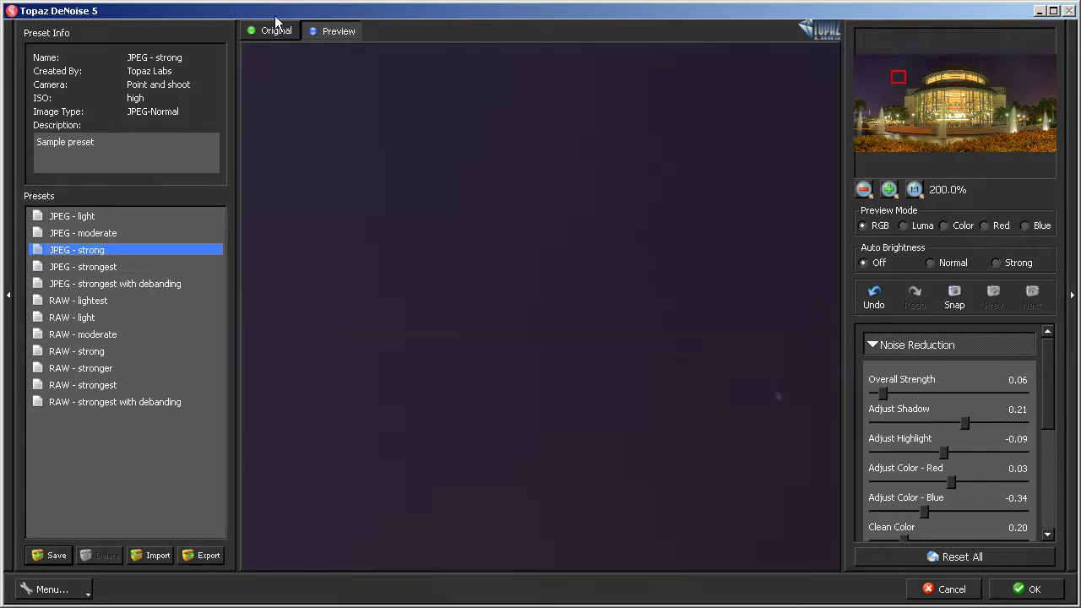
pyautogui.click(273, 32)
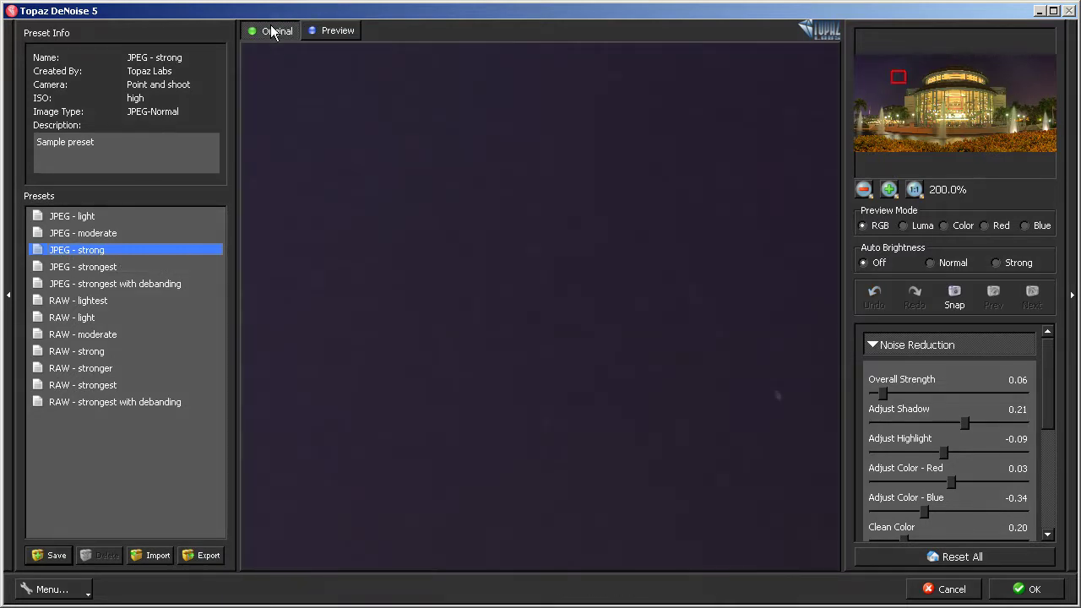
pyautogui.click(327, 31)
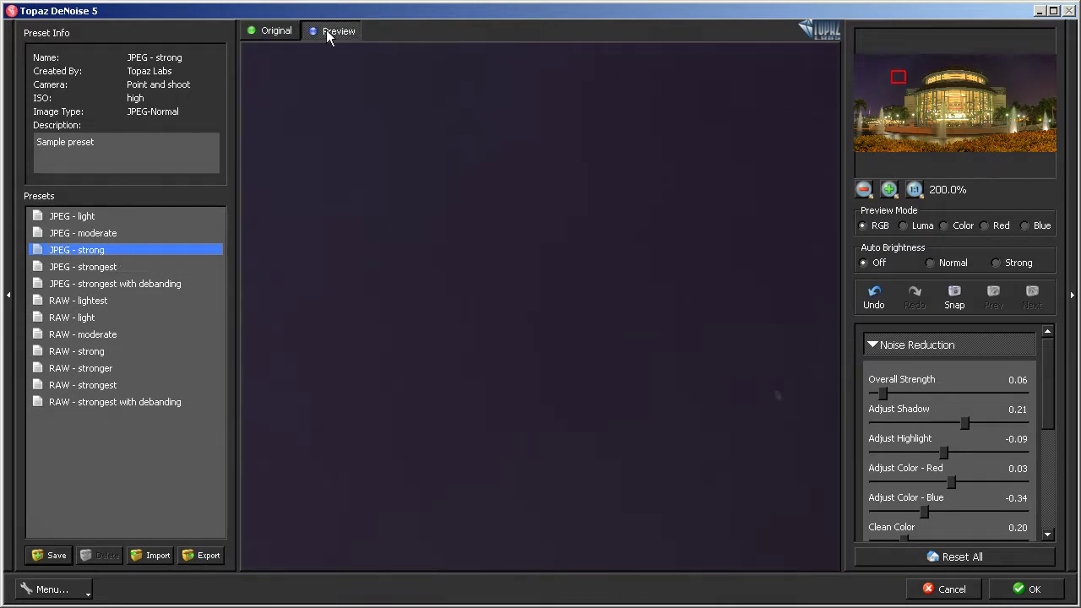
pyautogui.click(1026, 588)
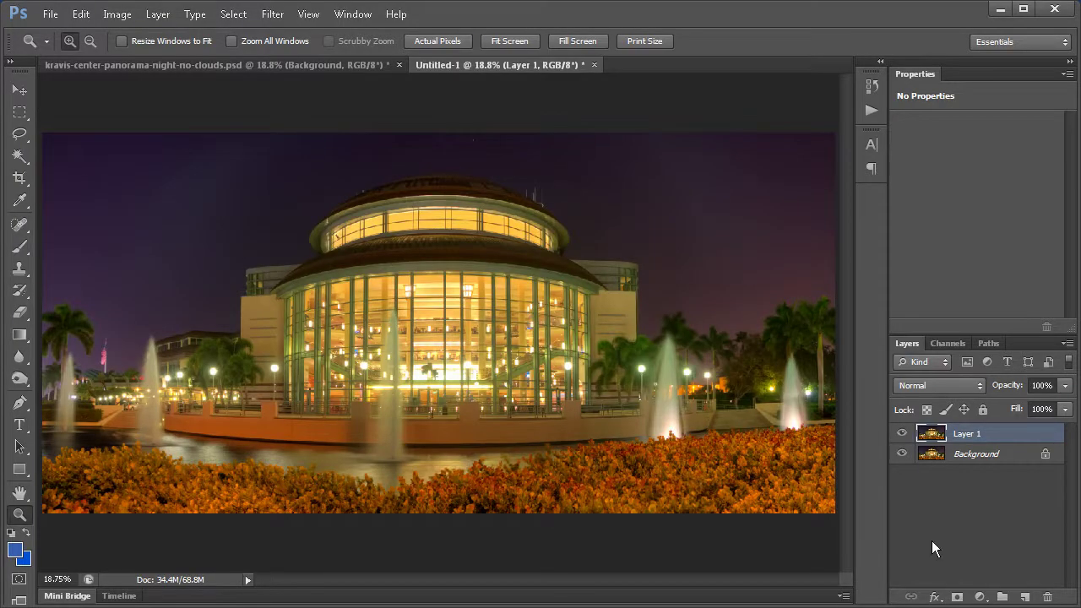
# Add an empty Layer 2 above Layer 1 and pick the Gradient tool.
pyautogui.click(1025, 597)
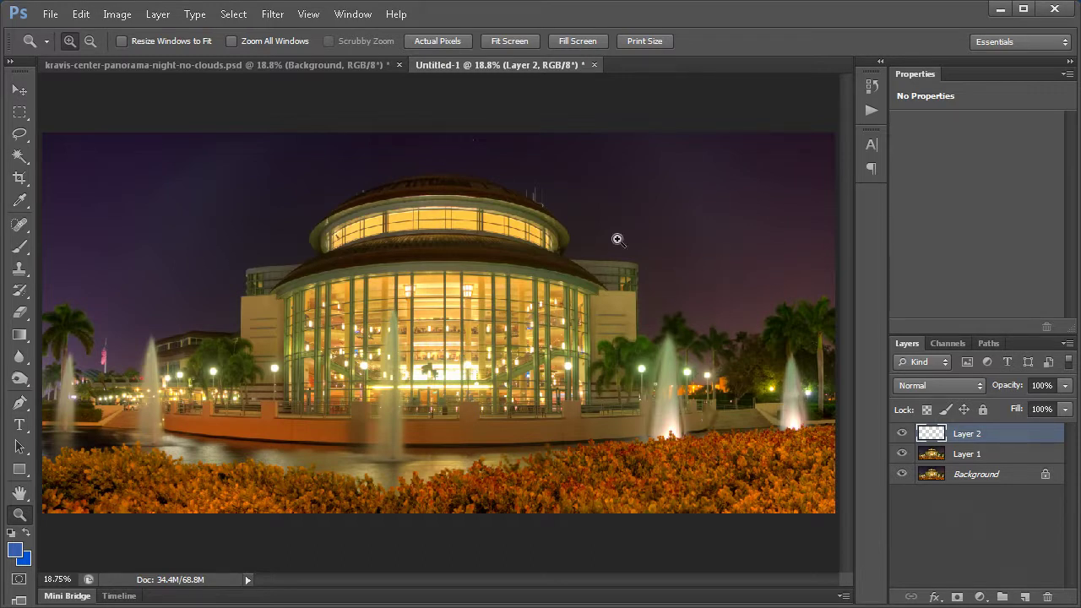
pyautogui.click(28, 336)
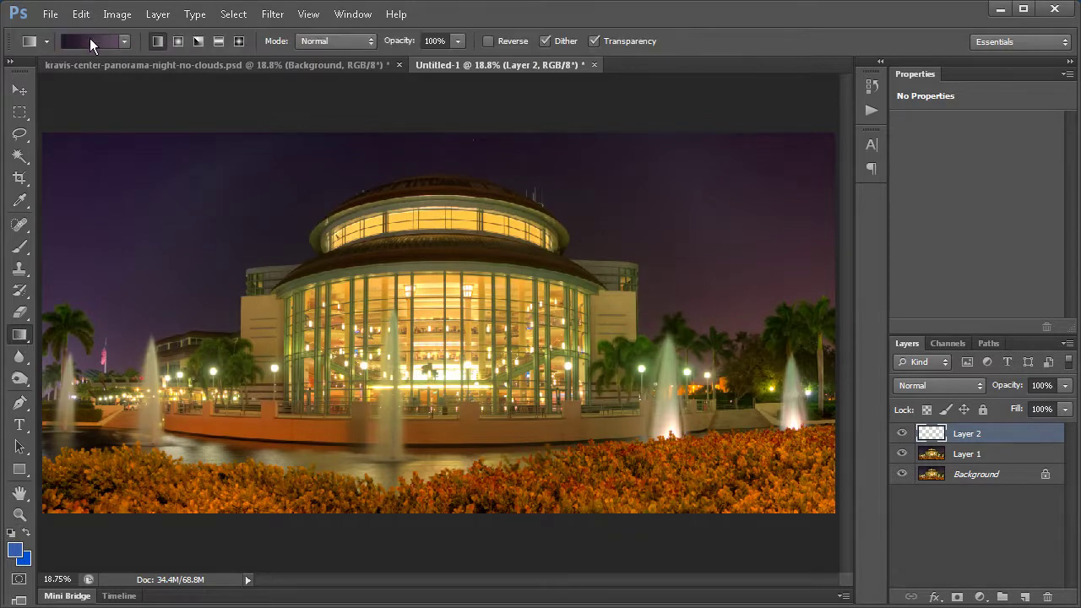
# In the Gradient Editor, sample the lower-sky purple into the right stop and the dark upper-sky purple into the left stop.
pyautogui.click(89, 41)
pyautogui.moveTo(396, 215); pyautogui.dragTo(608, 134)
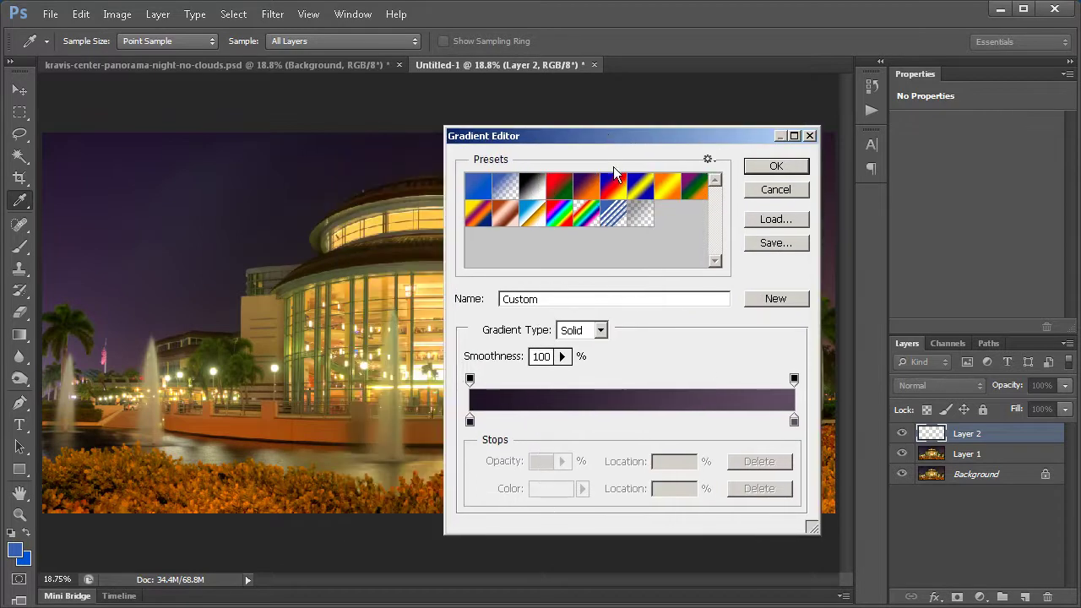
pyautogui.click(792, 418)
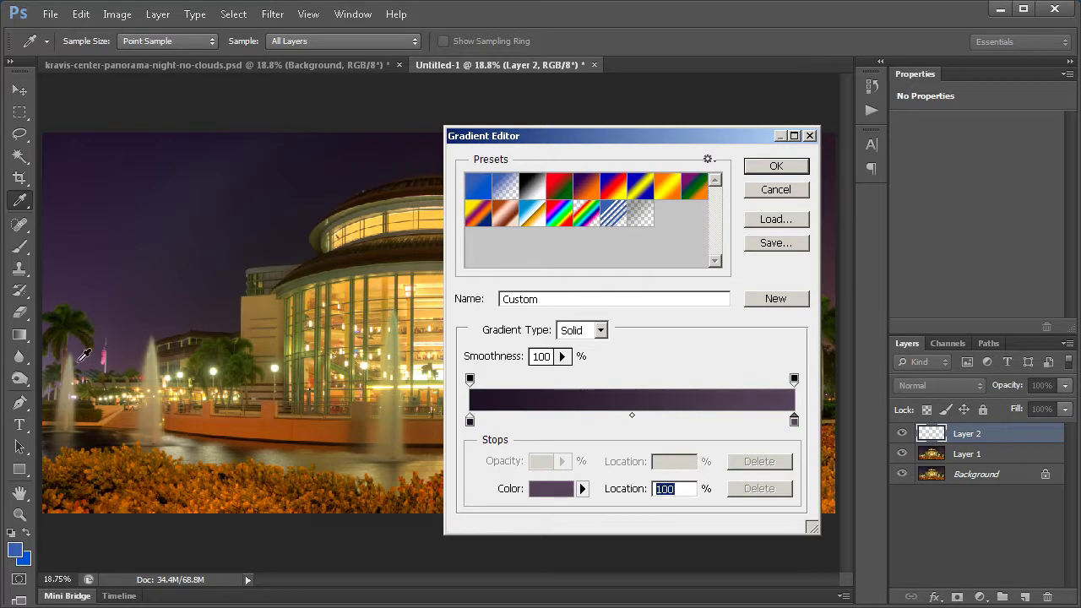
pyautogui.moveTo(107, 334); pyautogui.dragTo(345, 349)
pyautogui.doubleClick(795, 422)
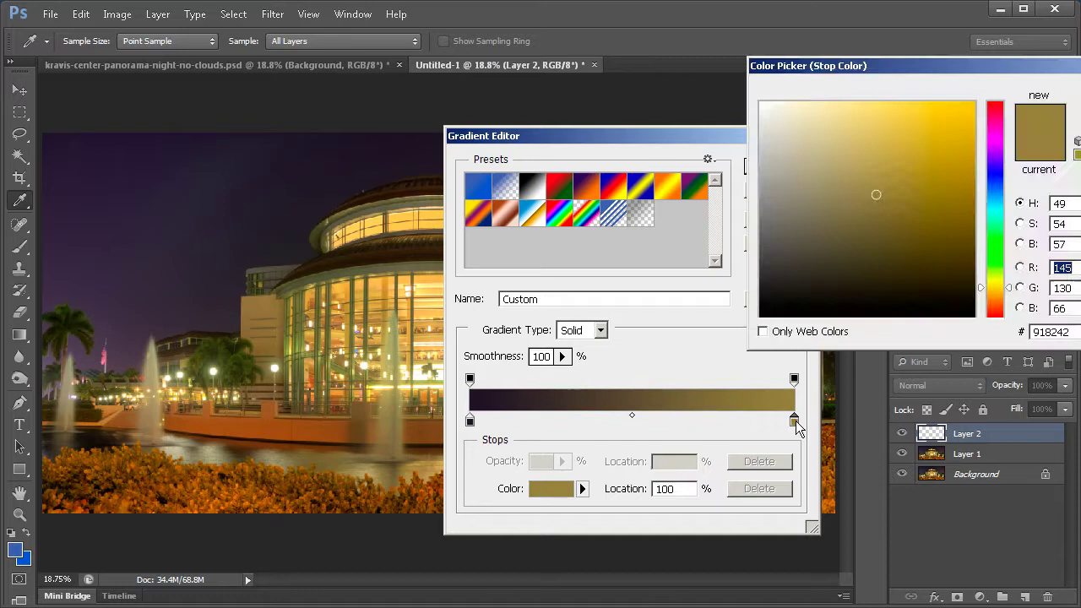
pyautogui.moveTo(1068, 69); pyautogui.dragTo(832, 71)
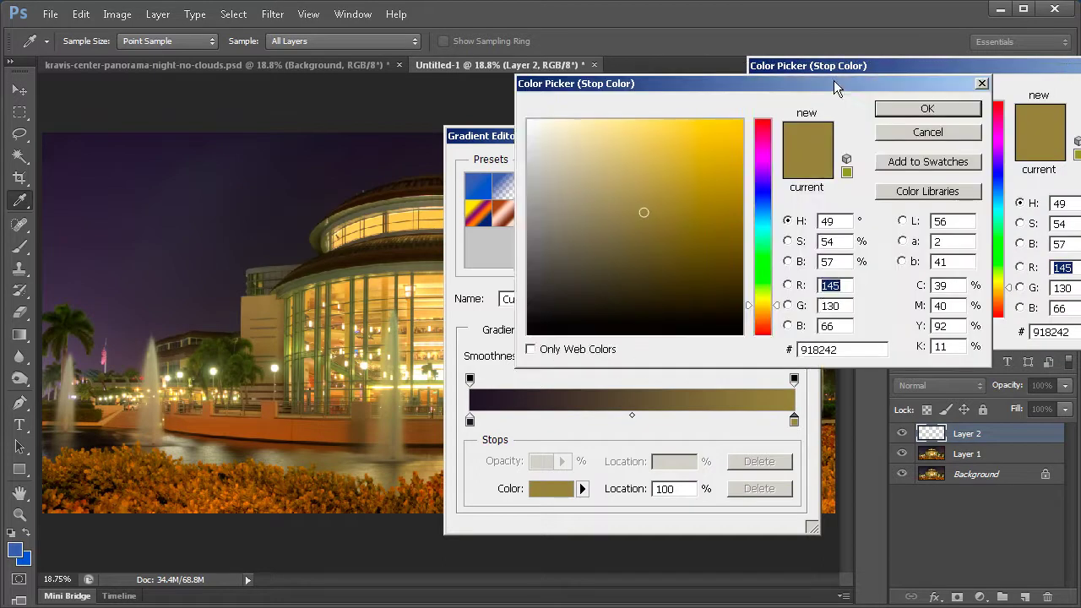
pyautogui.click(902, 135)
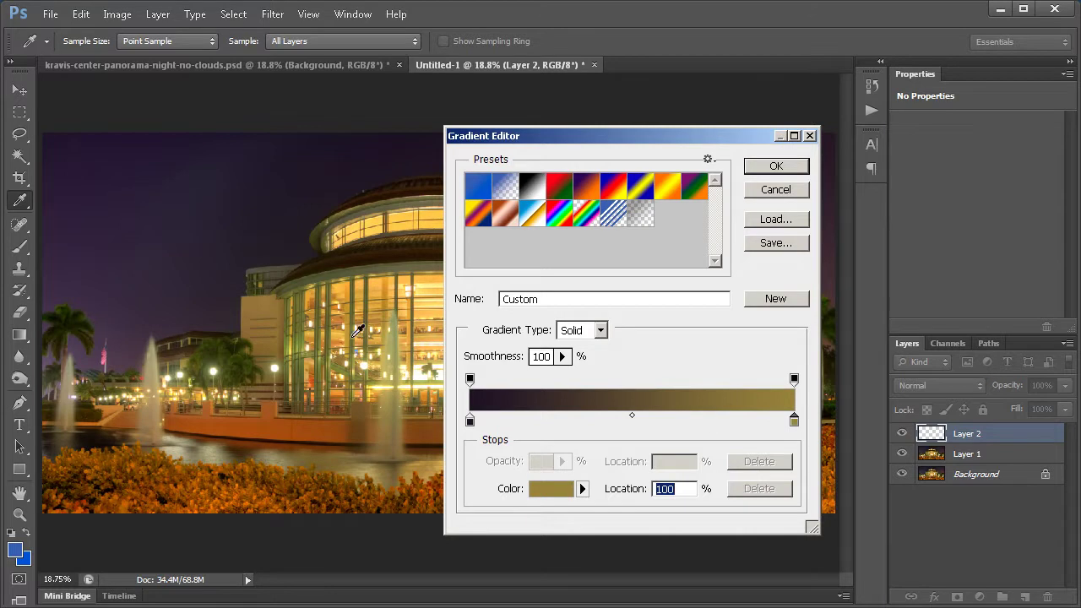
pyautogui.click(325, 449)
pyautogui.moveTo(329, 445); pyautogui.dragTo(91, 357)
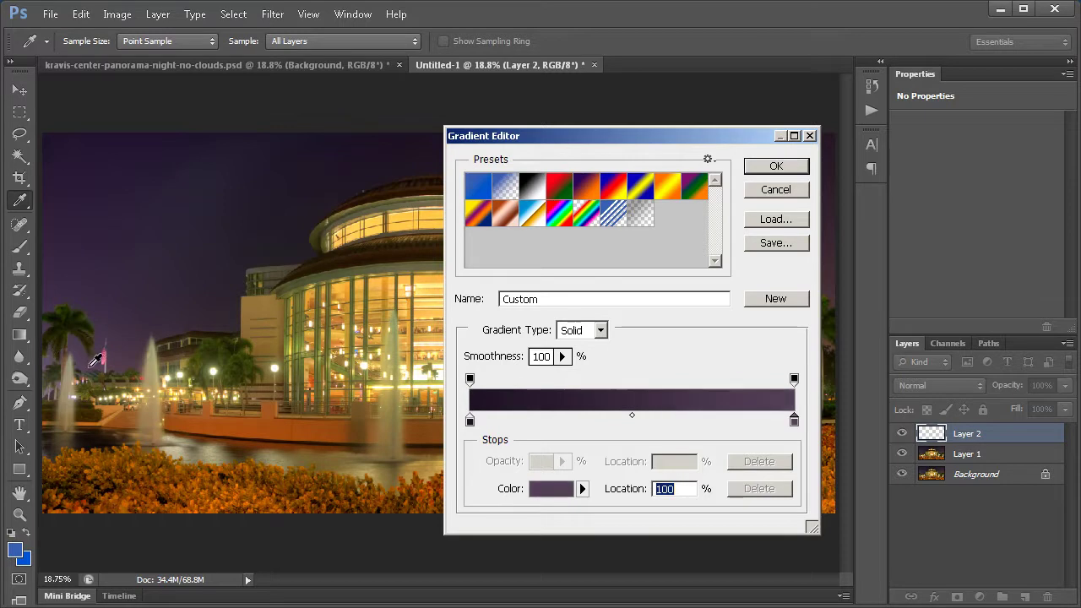
pyautogui.moveTo(88, 356); pyautogui.dragTo(300, 142)
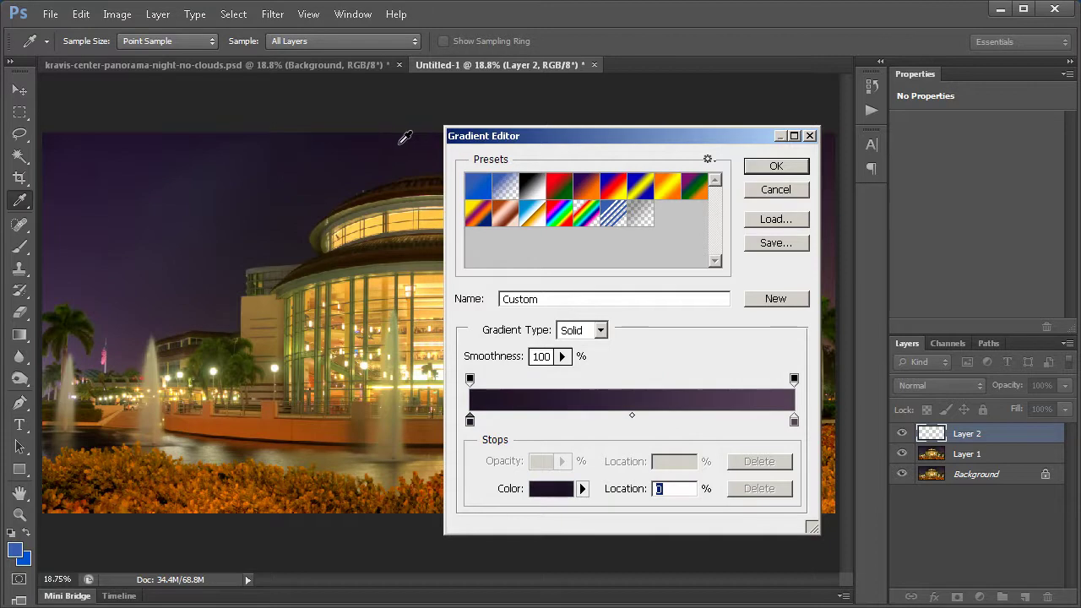
pyautogui.moveTo(505, 139); pyautogui.dragTo(648, 136)
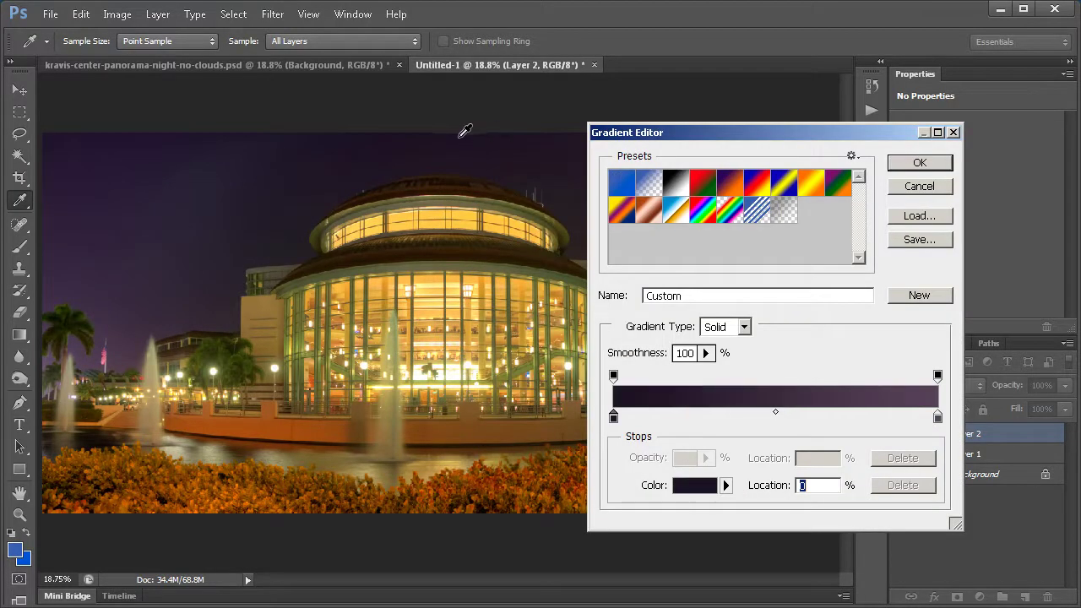
# Confirm the purple gradient and drag it vertically from the sky downward on Layer 2.
pyautogui.click(910, 164)
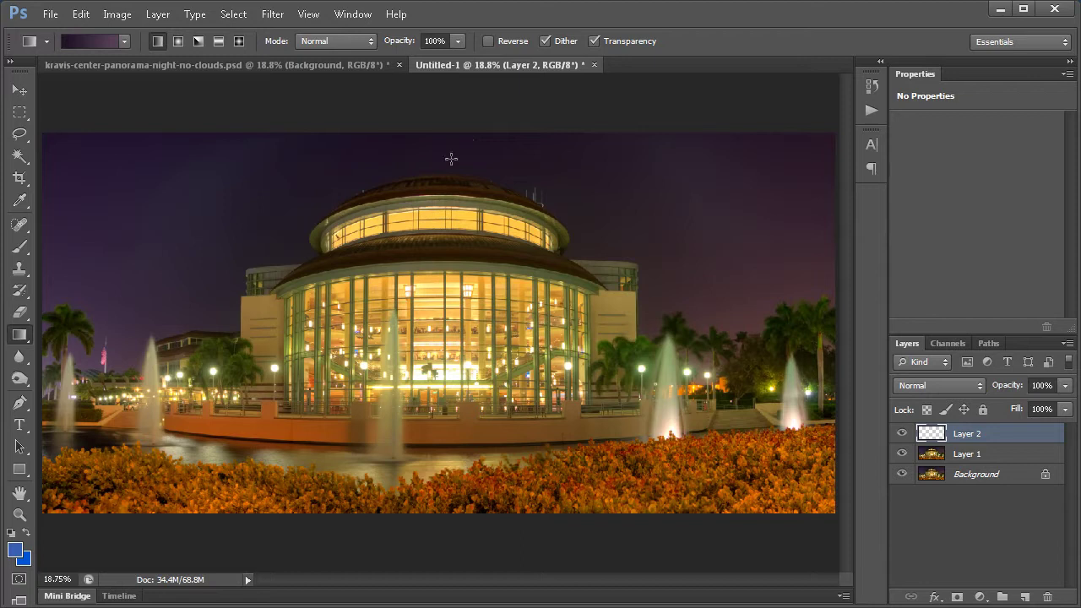
pyautogui.moveTo(441, 171); pyautogui.dragTo(443, 423)
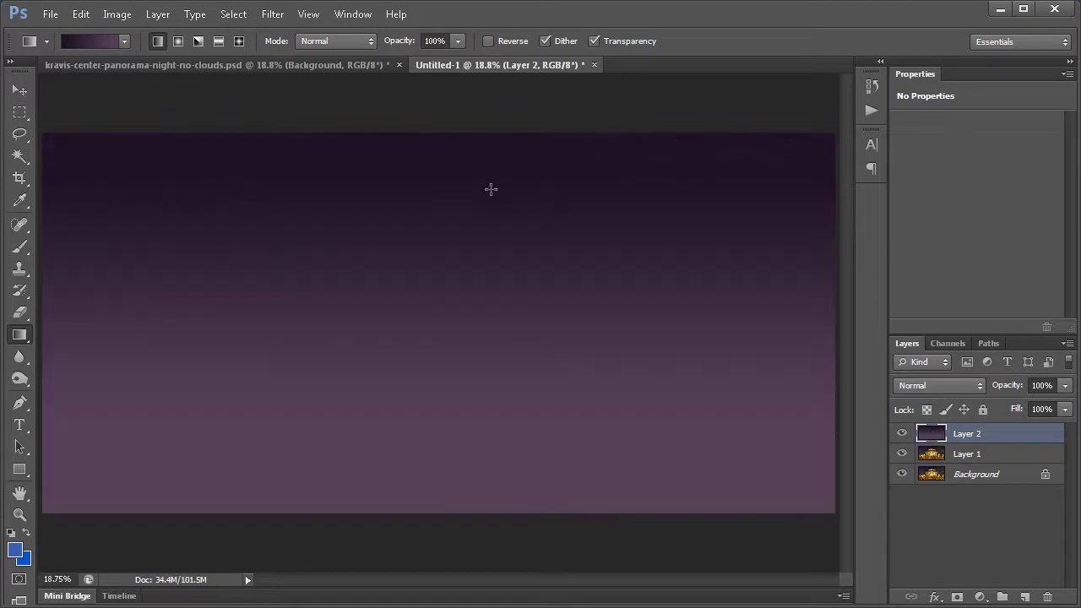
pyautogui.moveTo(453, 173); pyautogui.dragTo(487, 417)
pyautogui.moveTo(482, 431); pyautogui.dragTo(481, 451)
pyautogui.moveTo(481, 450); pyautogui.dragTo(481, 451)
# Set Layer 2's blend mode to Darker Color and zoom in to check the sky.
pyautogui.click(932, 387)
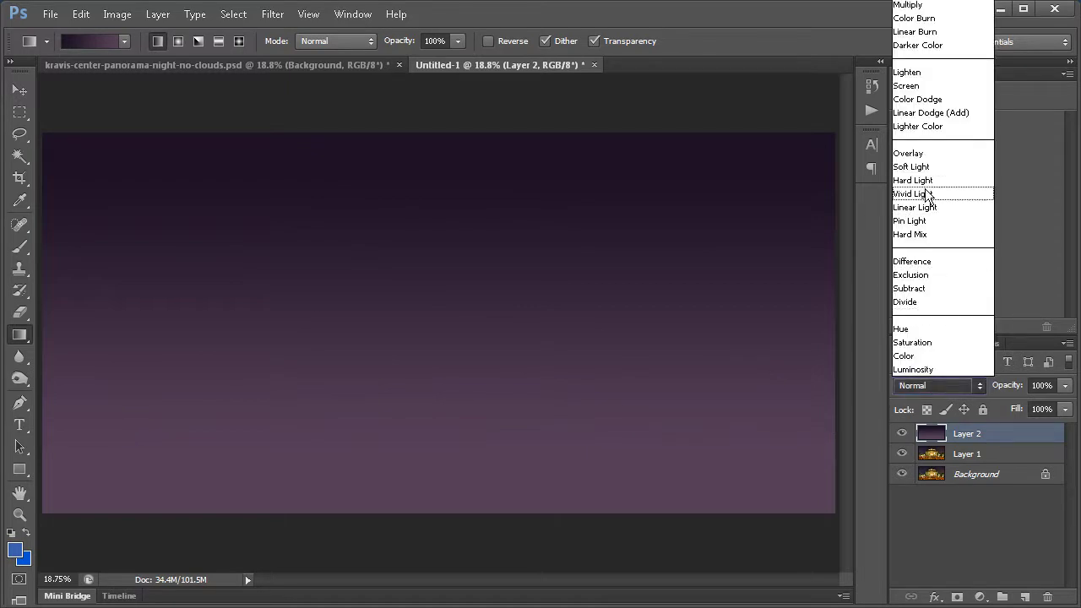
pyautogui.click(932, 46)
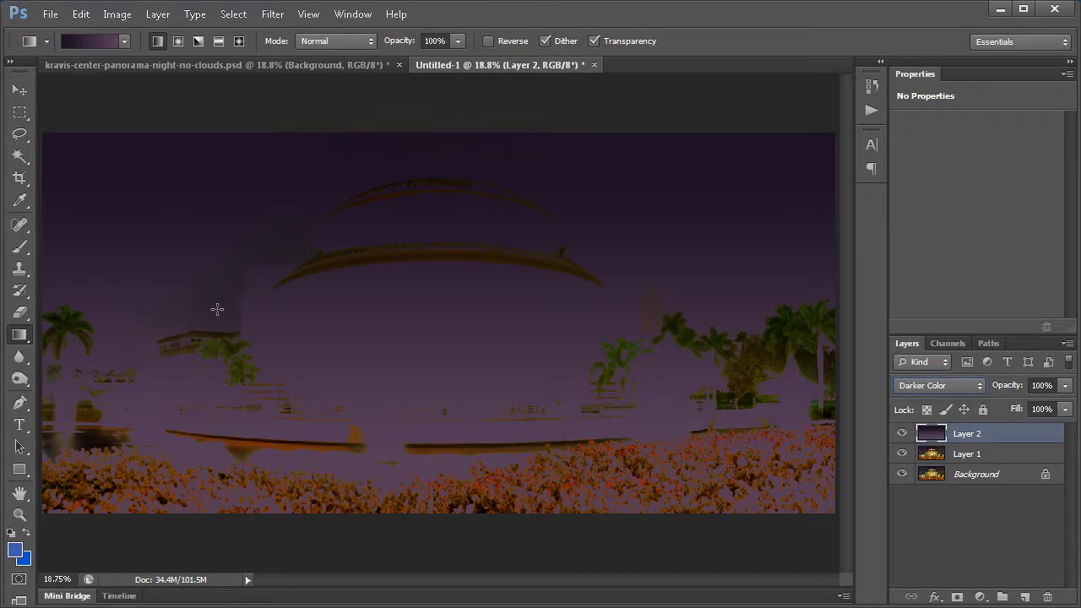
pyautogui.press('z')
pyautogui.moveTo(288, 229); pyautogui.dragTo(396, 231)
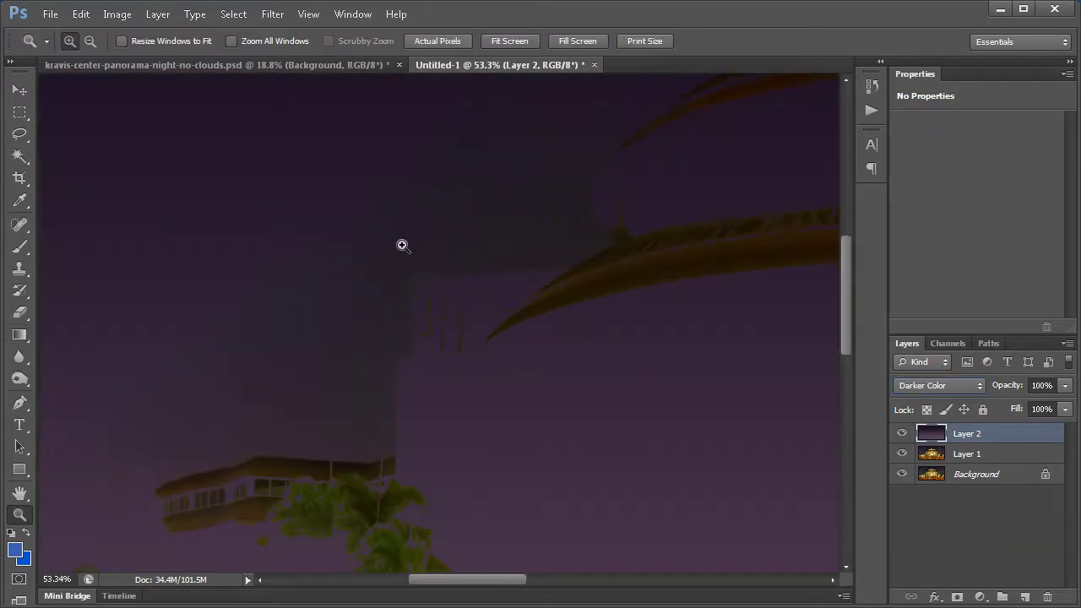
pyautogui.hotkey('ctrl', '0')
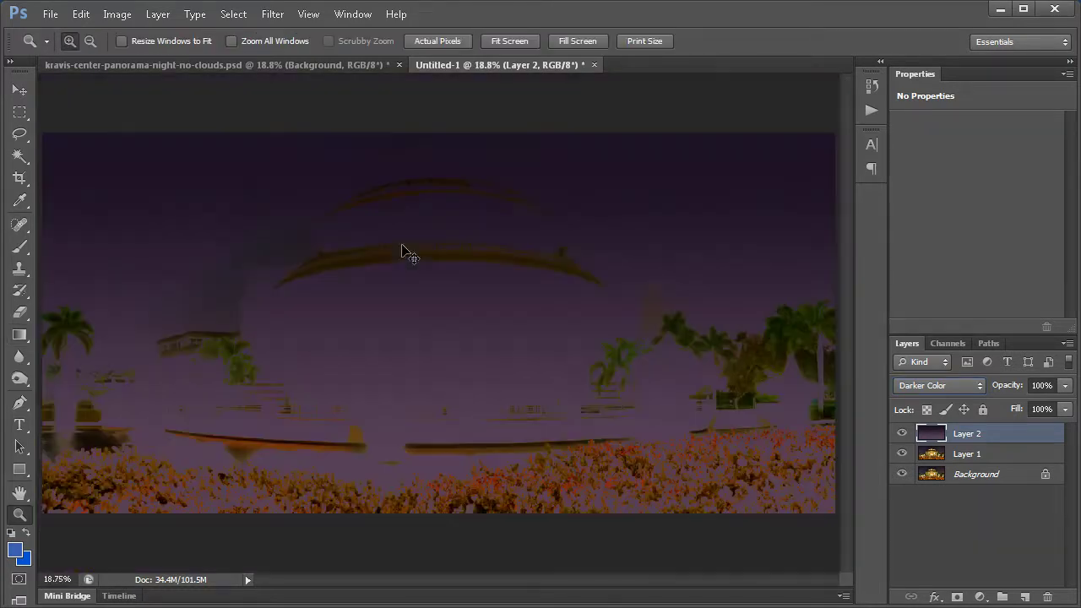
# Redraw Layer 2's vertical purple gradient from the sky down to the image bottom.
pyautogui.click(20, 336)
pyautogui.moveTo(452, 253); pyautogui.dragTo(464, 506)
pyautogui.moveTo(467, 188); pyautogui.dragTo(471, 511)
pyautogui.moveTo(460, 164); pyautogui.dragTo(466, 508)
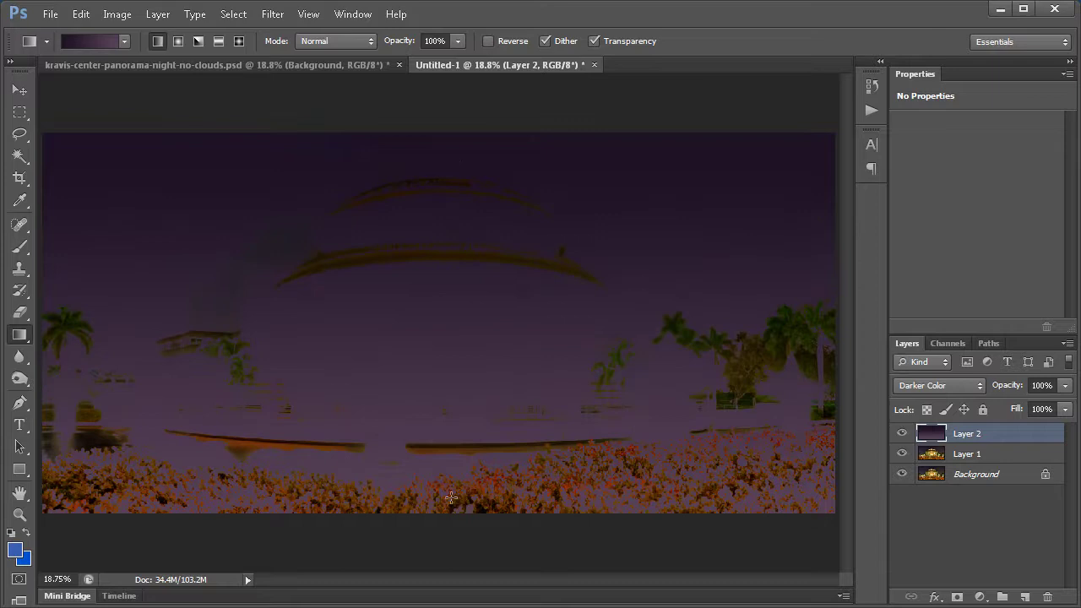
pyautogui.moveTo(433, 241); pyautogui.dragTo(449, 525)
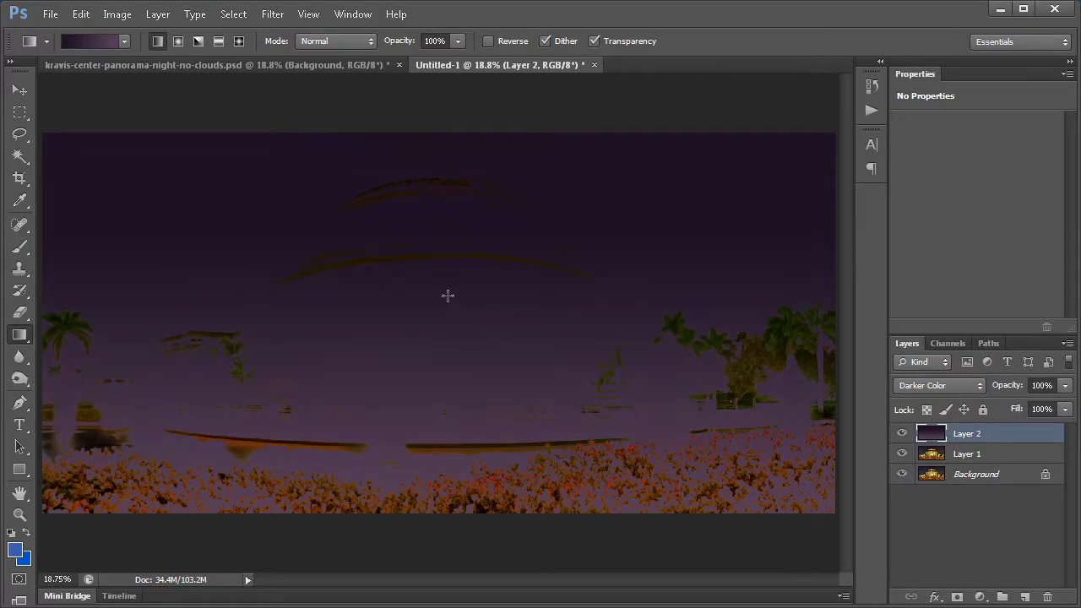
# Duplicate Layer 1 to the top of the stack and toggle the copy's visibility to compare.
pyautogui.click(931, 455)
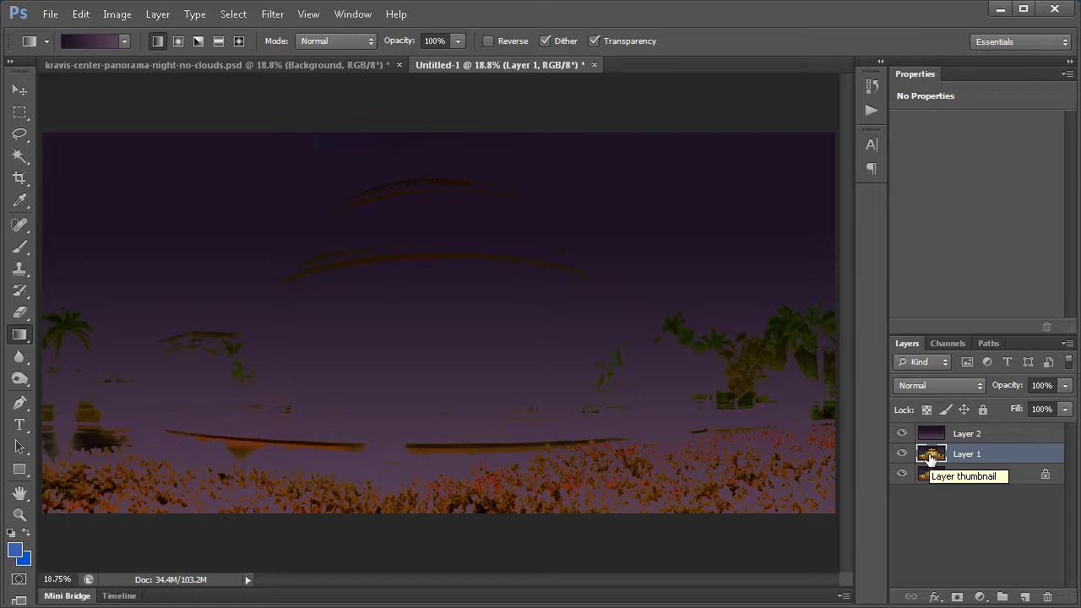
pyautogui.moveTo(932, 459); pyautogui.dragTo(927, 434)
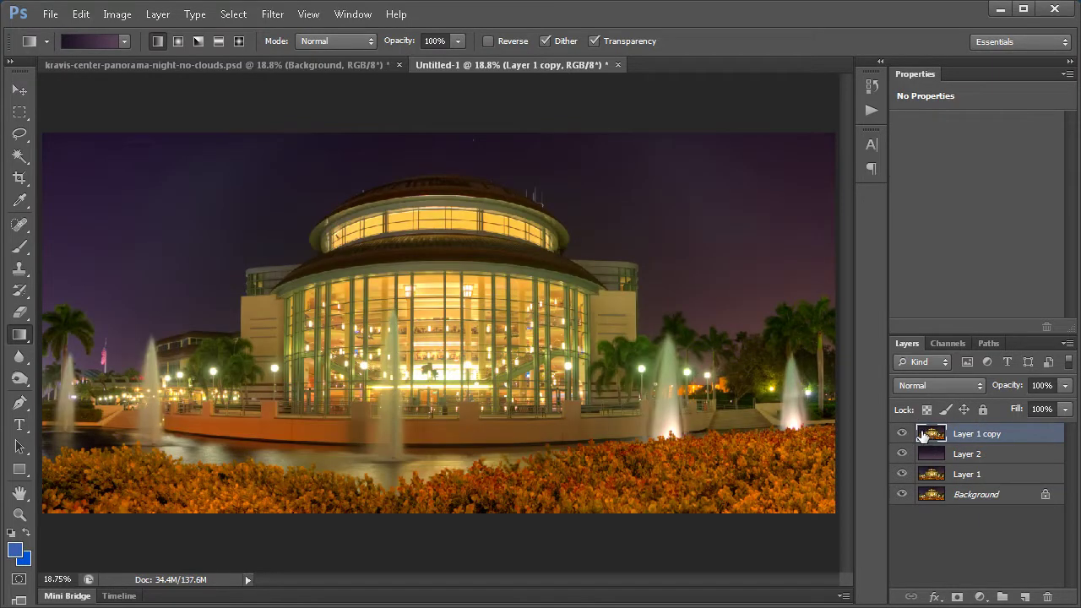
pyautogui.click(900, 434)
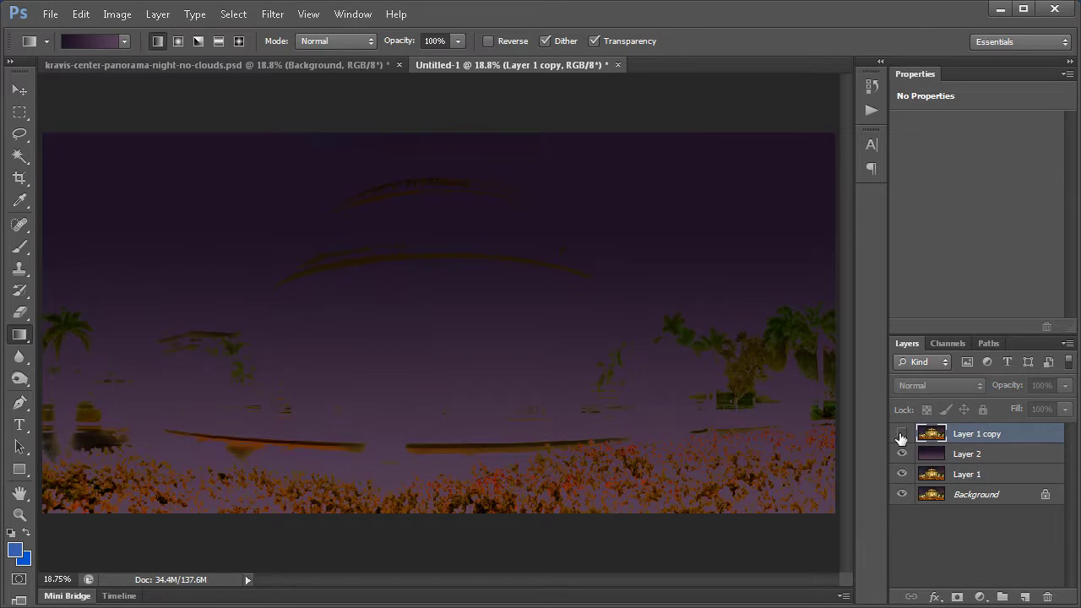
pyautogui.click(901, 434)
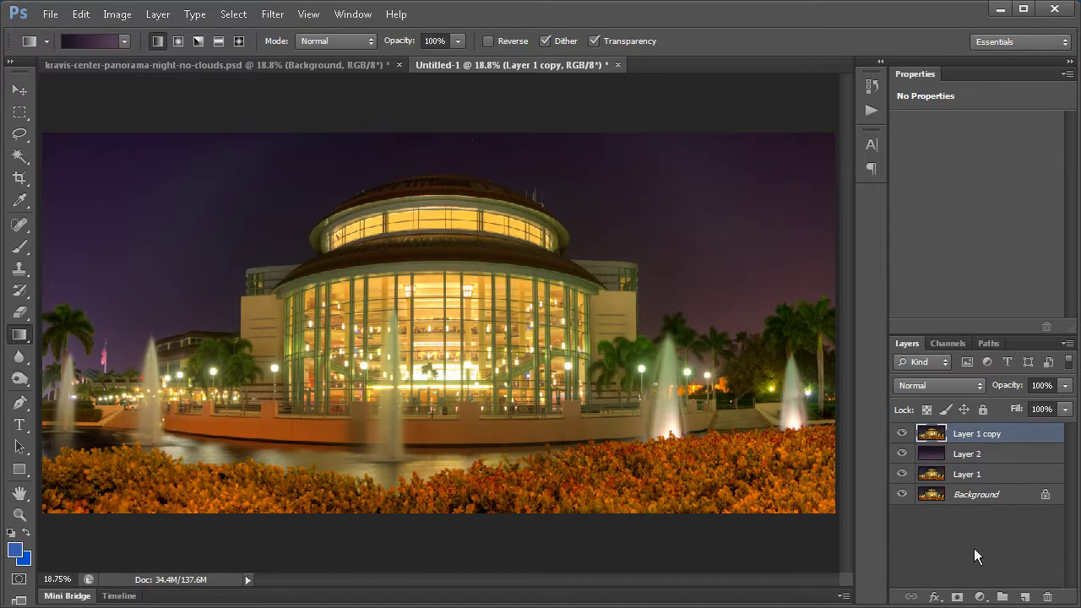
pyautogui.click(956, 596)
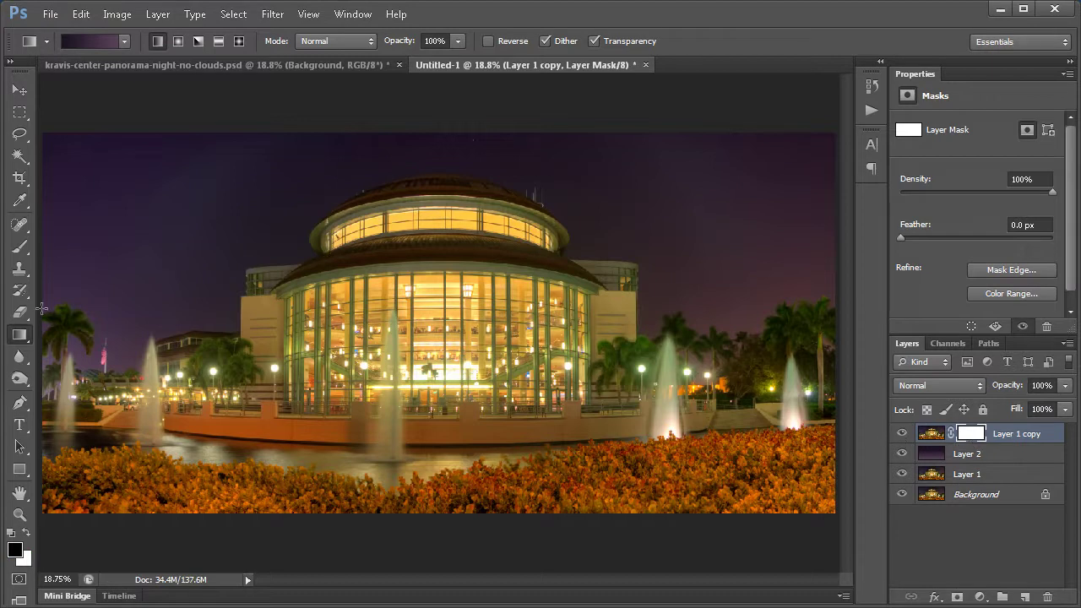
pyautogui.click(19, 246)
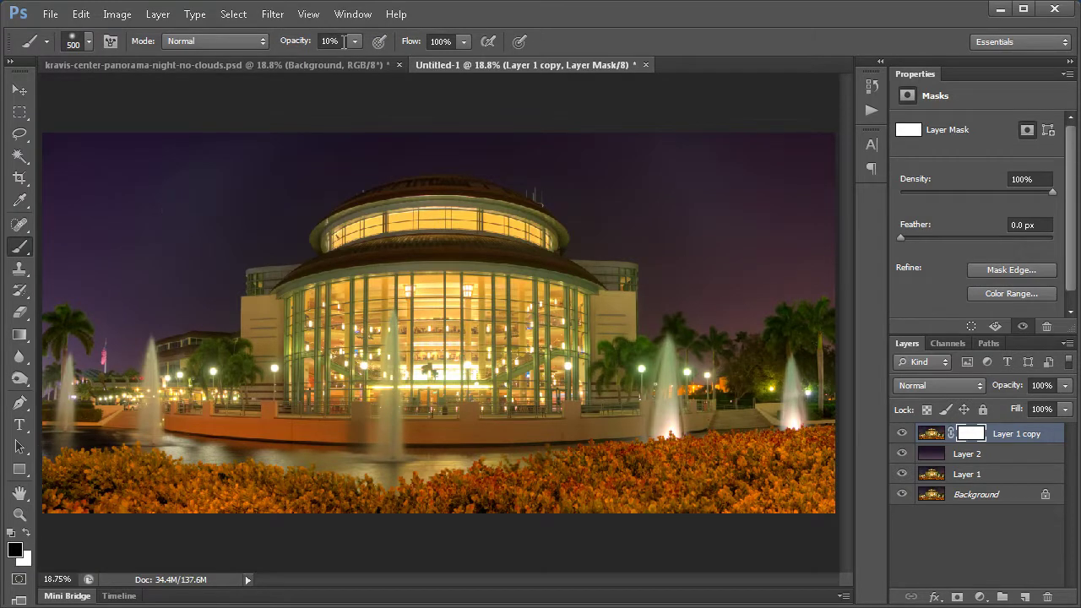
pyautogui.press('Return')
pyautogui.press('0')
pyautogui.moveTo(243, 133)
pyautogui.mouseDown()
pyautogui.moveTo(120, 185)
pyautogui.moveTo(327, 127)
pyautogui.moveTo(139, 154)
pyautogui.mouseUp()
pyautogui.moveTo(60, 123)
pyautogui.mouseDown()
pyautogui.moveTo(54, 228)
pyautogui.moveTo(72, 230)
pyautogui.moveTo(87, 324)
pyautogui.moveTo(65, 321)
pyautogui.moveTo(50, 278)
pyautogui.moveTo(166, 209)
pyautogui.moveTo(171, 258)
pyautogui.moveTo(141, 291)
pyautogui.moveTo(165, 292)
pyautogui.moveTo(215, 211)
pyautogui.moveTo(230, 228)
pyautogui.moveTo(289, 208)
pyautogui.moveTo(299, 194)
pyautogui.moveTo(538, 162)
pyautogui.moveTo(599, 213)
pyautogui.moveTo(510, 183)
pyautogui.moveTo(396, 187)
pyautogui.moveTo(592, 134)
pyautogui.moveTo(532, 217)
pyautogui.moveTo(392, 184)
pyautogui.moveTo(302, 184)
pyautogui.moveTo(624, 223)
pyautogui.moveTo(645, 231)
pyautogui.moveTo(637, 288)
pyautogui.moveTo(734, 296)
pyautogui.moveTo(822, 262)
pyautogui.moveTo(833, 292)
pyautogui.moveTo(754, 230)
pyautogui.moveTo(652, 263)
pyautogui.moveTo(787, 181)
pyautogui.moveTo(615, 166)
pyautogui.mouseUp()
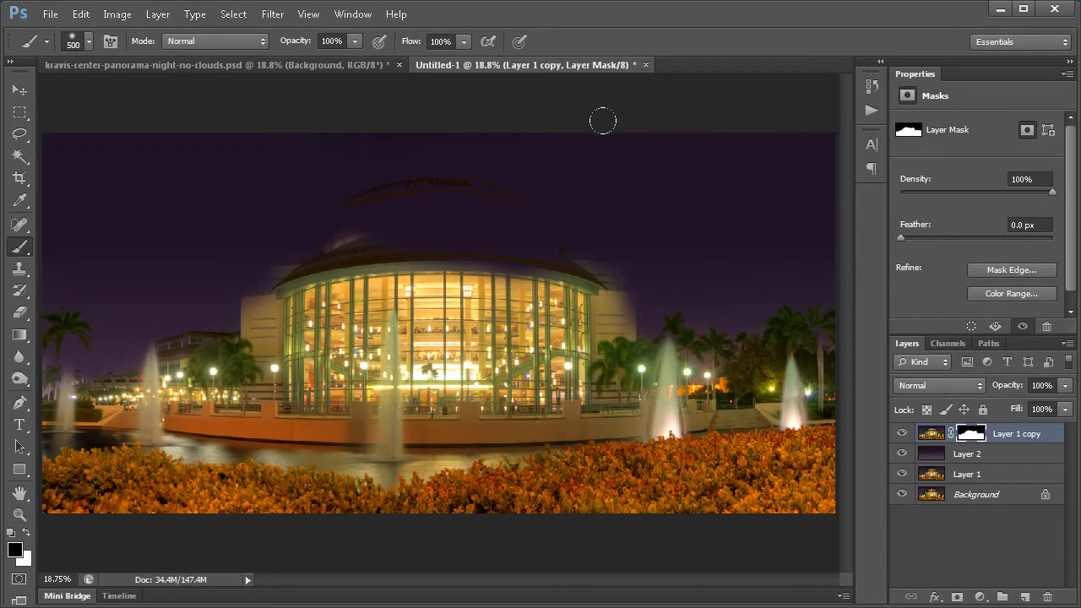
pyautogui.hotkey('ctrl', 'BackSpace')
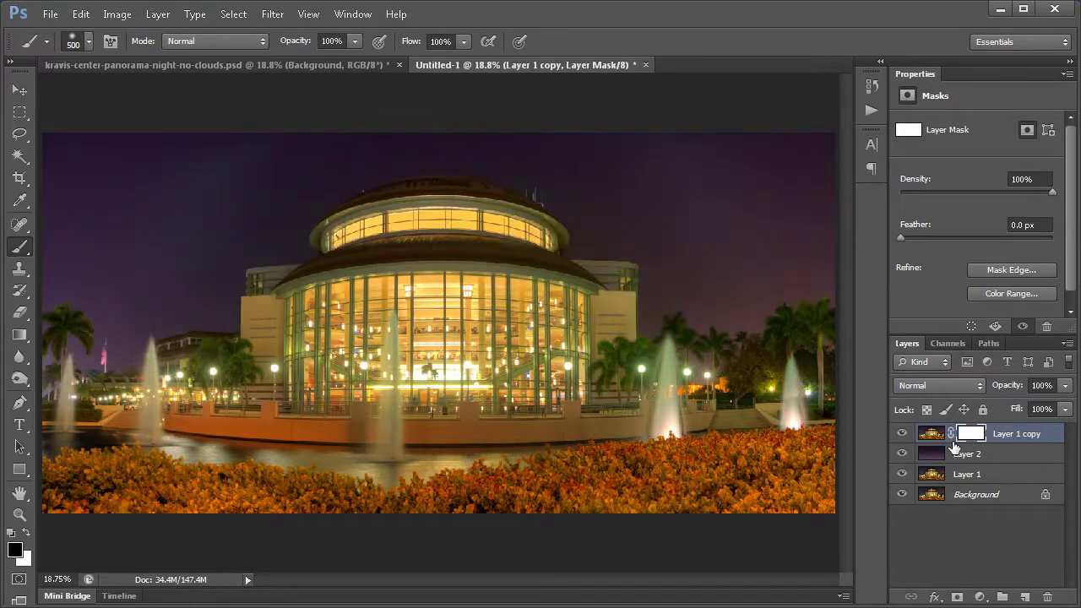
pyautogui.hotkey('ctrl', 'z')
pyautogui.hotkey('ctrl', 'z')
pyautogui.hotkey('ctrl', 'z')
pyautogui.hotkey('ctrl', 'z')
pyautogui.hotkey('ctrl', 'alt', 'z')
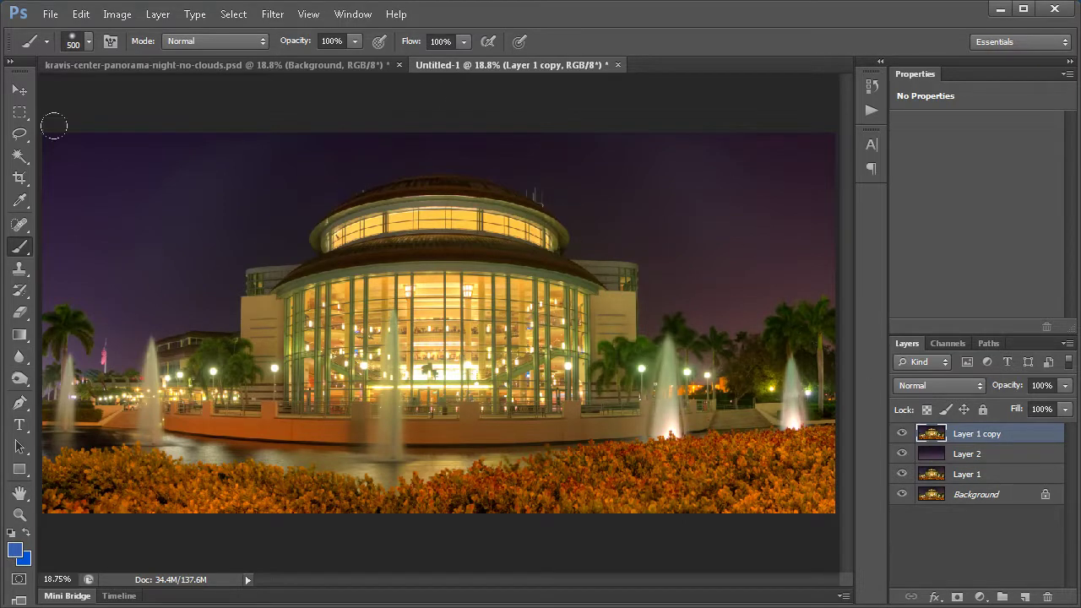
# Launch Topaz ReMask 3 from Filter > Topaz Labs on the top layer.
pyautogui.click(270, 14)
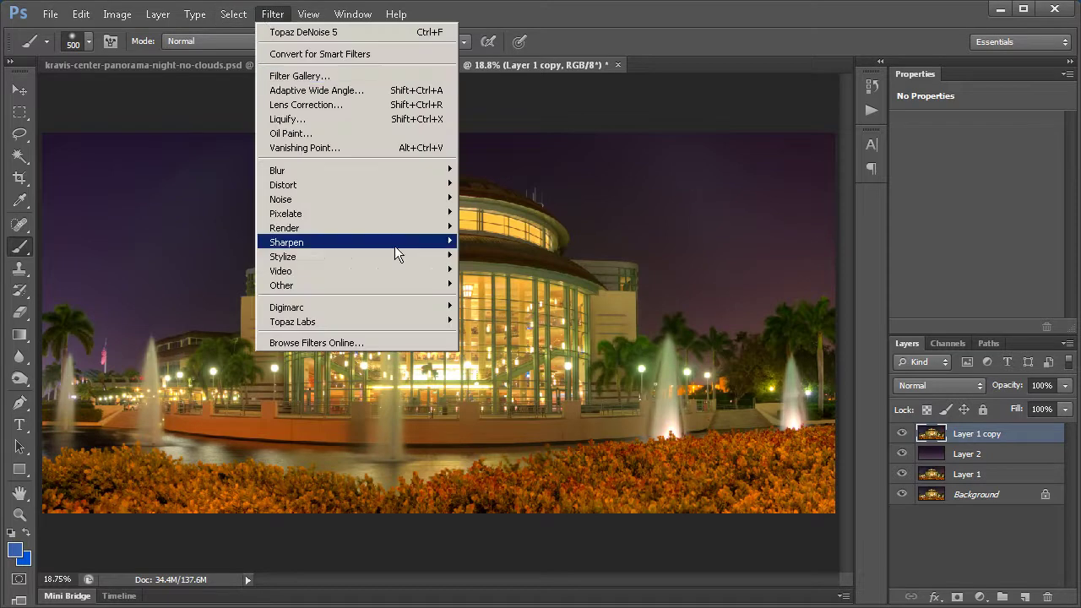
pyautogui.moveTo(396, 324)
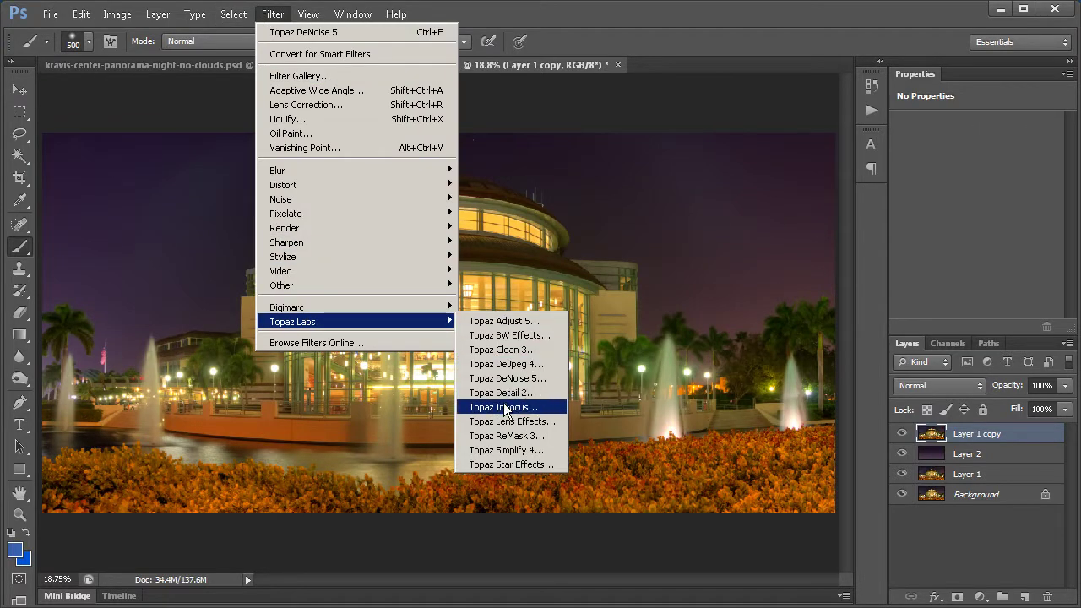
pyautogui.click(522, 437)
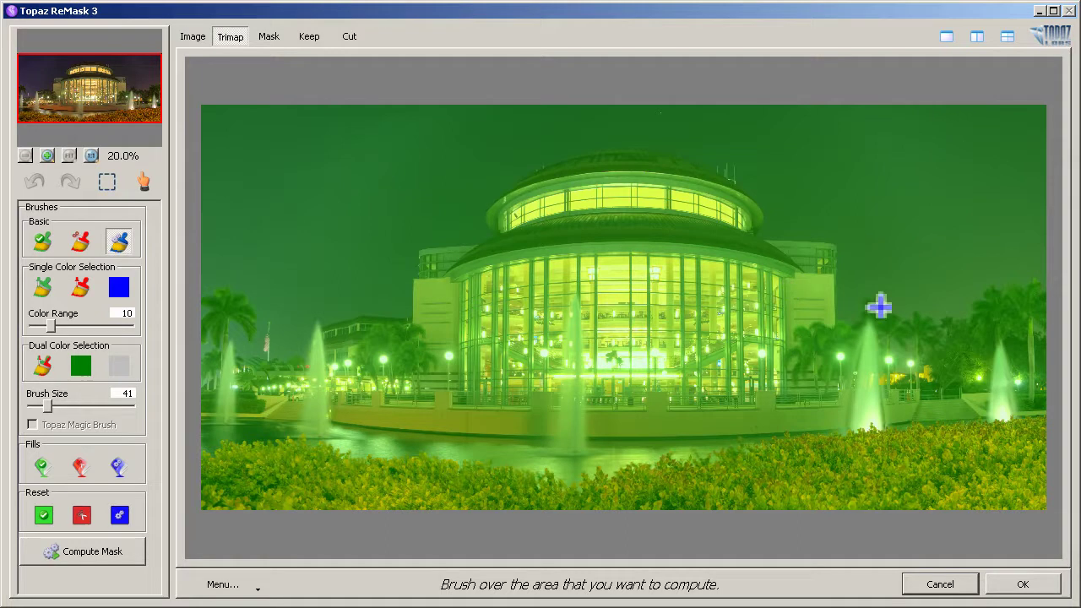
# With an enlarged blue brush, trace the compute band along the tree line, building, left and bottom edges.
pyautogui.press(']')
pyautogui.press(']')
pyautogui.press(']')
pyautogui.press(']')
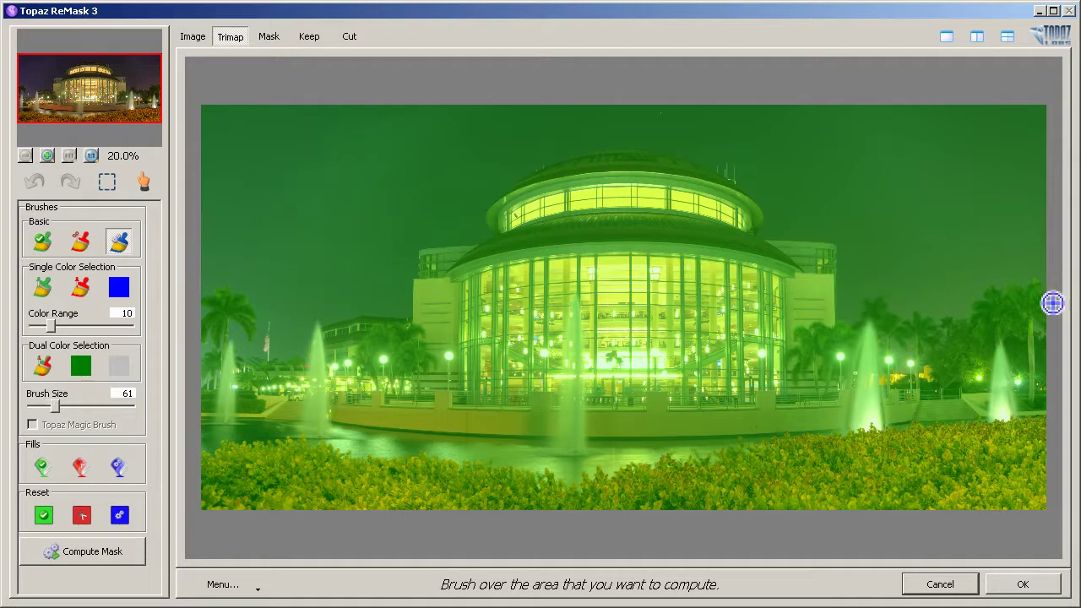
pyautogui.moveTo(1048, 291)
pyautogui.mouseDown()
pyautogui.moveTo(996, 297)
pyautogui.moveTo(985, 318)
pyautogui.moveTo(962, 326)
pyautogui.moveTo(907, 323)
pyautogui.moveTo(888, 308)
pyautogui.moveTo(855, 331)
pyautogui.moveTo(834, 246)
pyautogui.mouseUp()
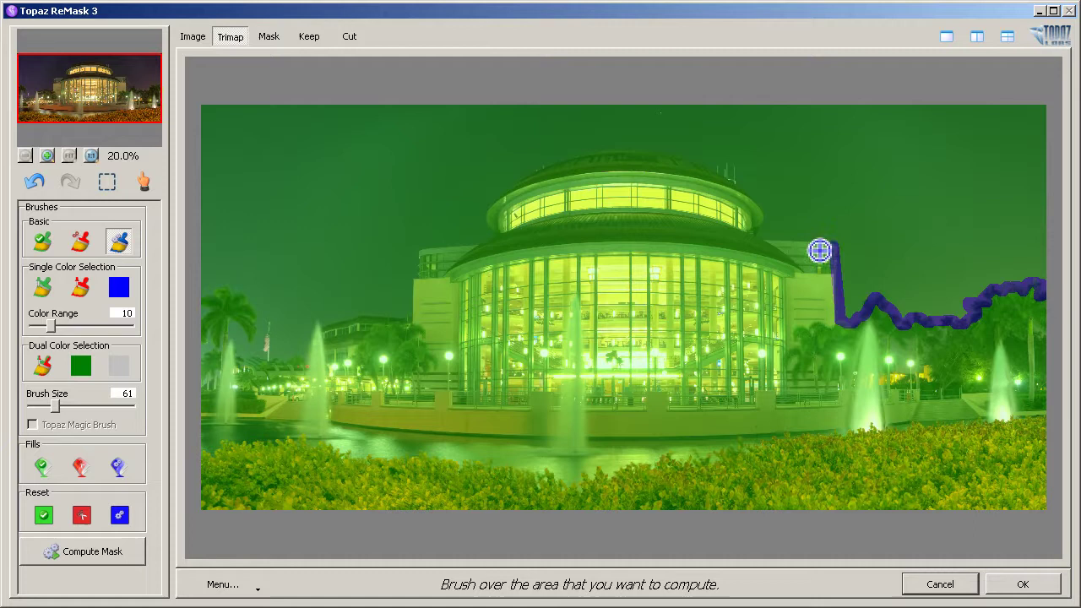
pyautogui.moveTo(768, 248)
pyautogui.mouseDown()
pyautogui.moveTo(748, 190)
pyautogui.moveTo(683, 160)
pyautogui.moveTo(550, 168)
pyautogui.moveTo(491, 214)
pyautogui.moveTo(503, 243)
pyautogui.moveTo(429, 255)
pyautogui.moveTo(420, 314)
pyautogui.mouseUp()
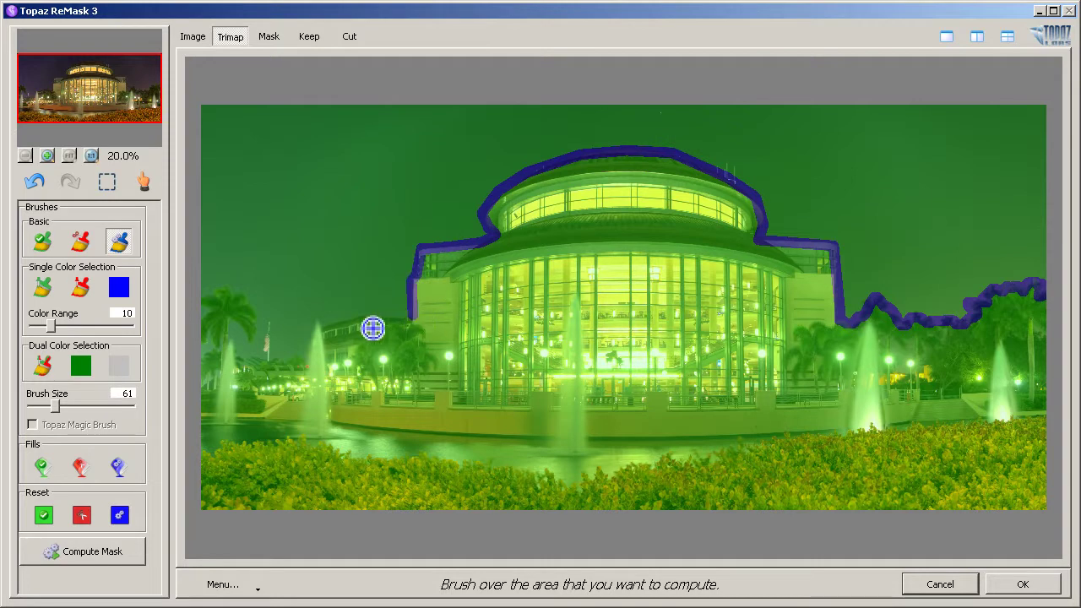
pyautogui.keyDown('shift'); pyautogui.click(316, 324); pyautogui.keyUp('shift')
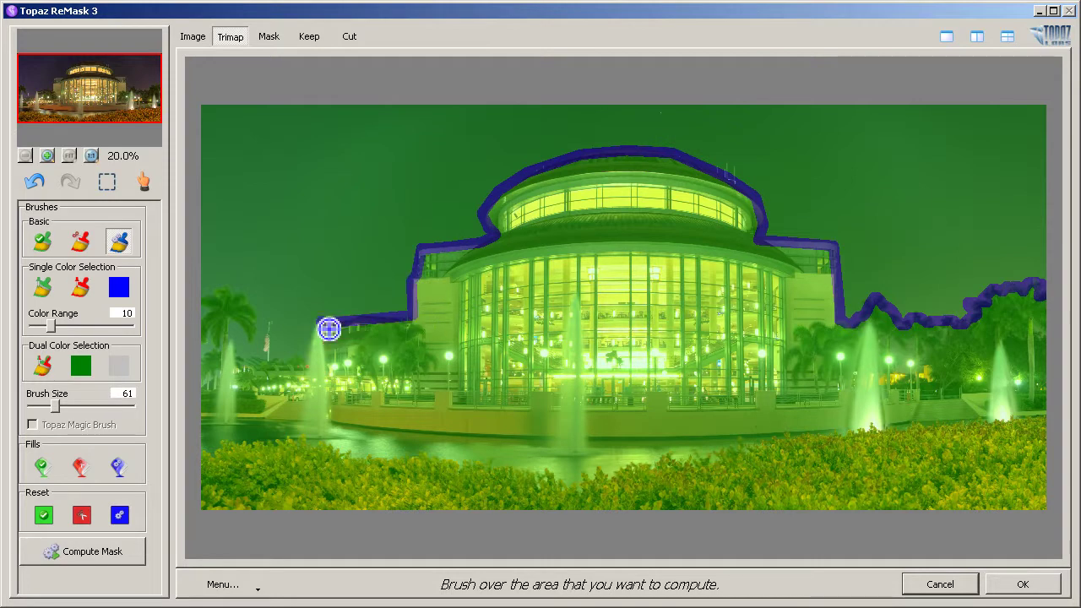
pyautogui.moveTo(316, 330)
pyautogui.mouseDown()
pyautogui.moveTo(315, 364)
pyautogui.moveTo(281, 366)
pyautogui.moveTo(279, 331)
pyautogui.moveTo(272, 365)
pyautogui.moveTo(251, 362)
pyautogui.moveTo(240, 324)
pyautogui.moveTo(256, 344)
pyautogui.moveTo(251, 308)
pyautogui.moveTo(216, 300)
pyautogui.moveTo(208, 332)
pyautogui.moveTo(208, 369)
pyautogui.mouseUp()
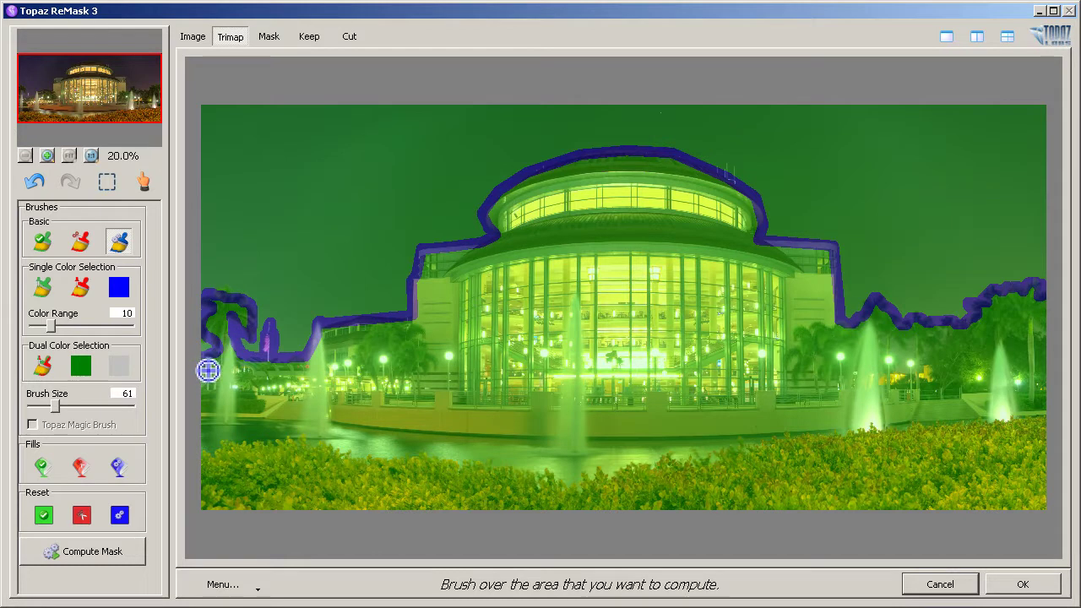
pyautogui.keyDown('shift'); pyautogui.click(208, 518); pyautogui.keyUp('shift')
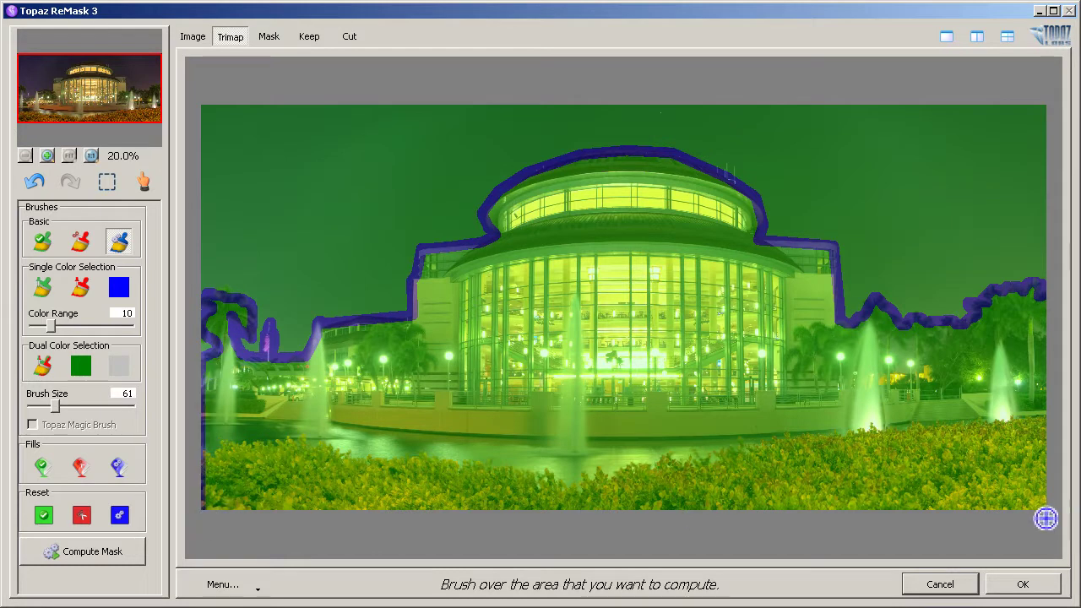
pyautogui.keyDown('shift'); pyautogui.click(1054, 518); pyautogui.keyUp('shift')
# Close the blue band up the right edge, fill the sky red, compute the mask and view the Keep result.
pyautogui.keyDown('shift'); pyautogui.click(1056, 301); pyautogui.keyUp('shift')
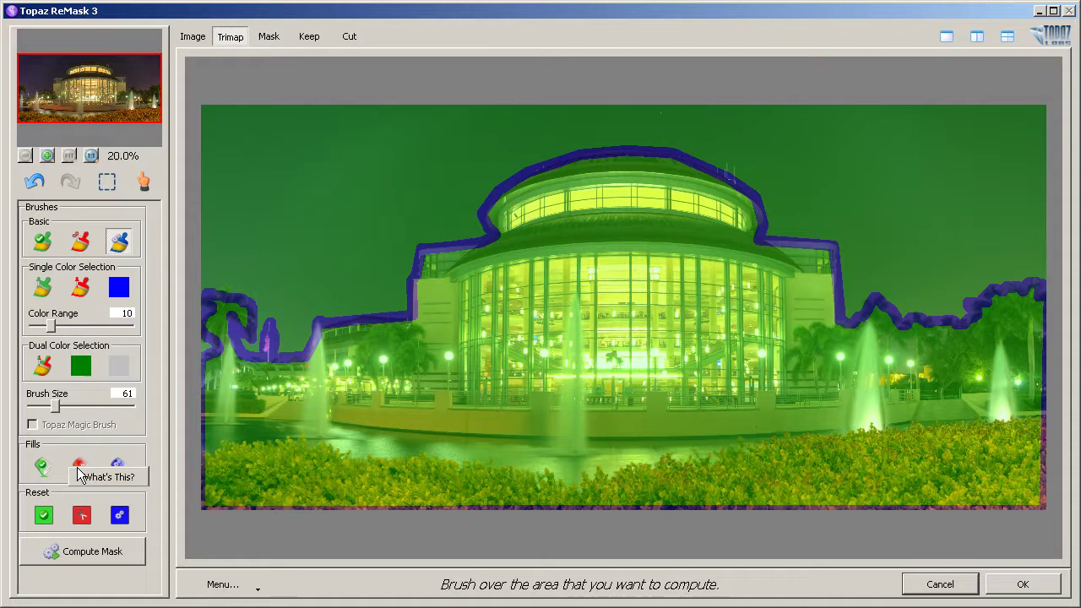
pyautogui.click(80, 470)
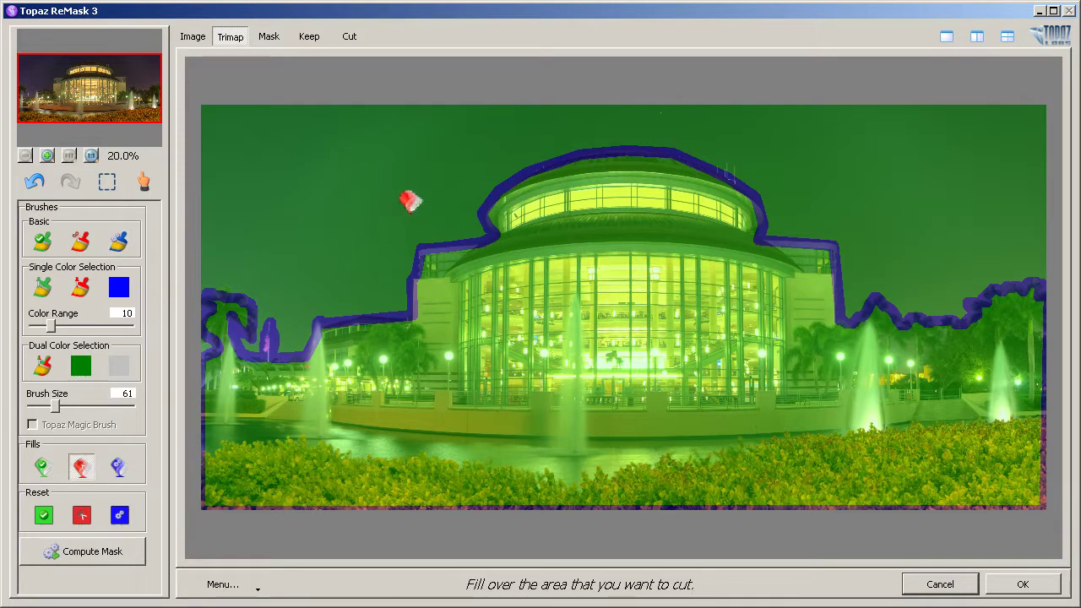
pyautogui.click(354, 201)
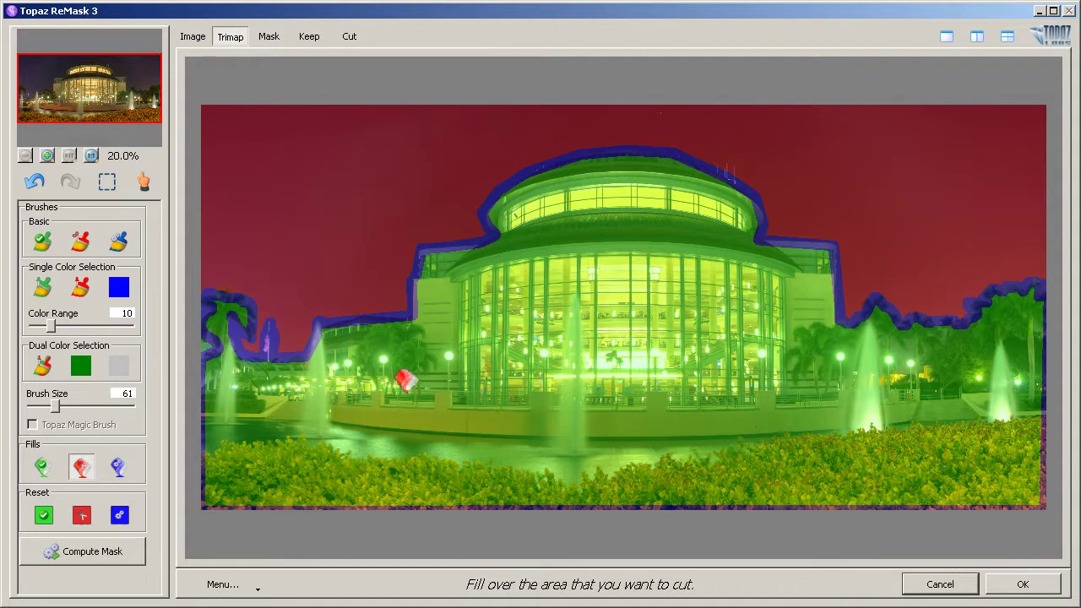
pyautogui.click(83, 553)
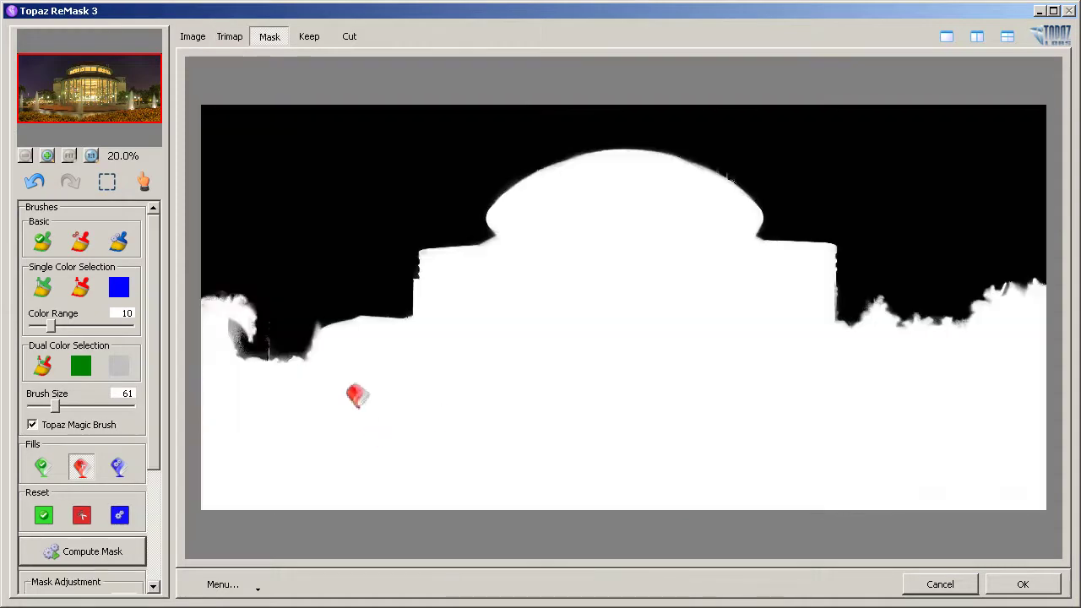
pyautogui.click(311, 39)
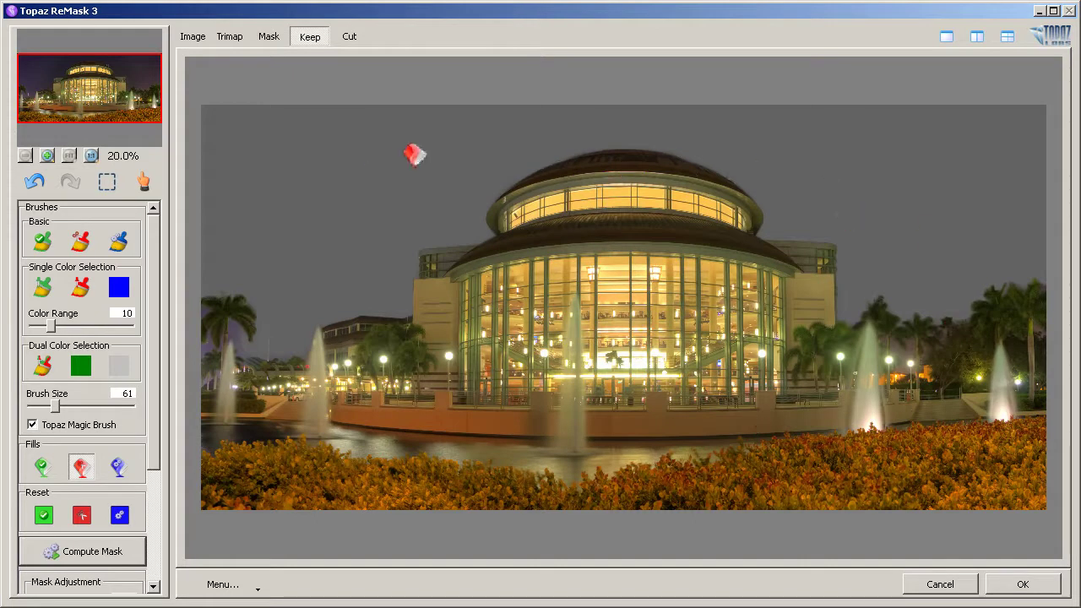
# Accept the ReMask cutout and delete the old Layer 1 copy.
pyautogui.click(1021, 585)
pyautogui.click(898, 454)
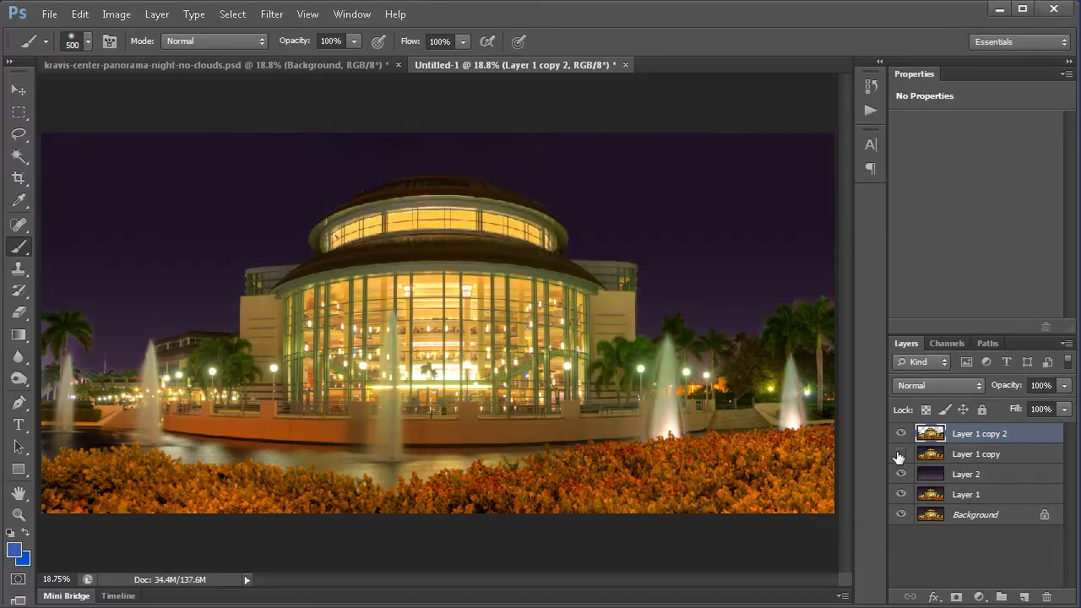
pyautogui.click(912, 458)
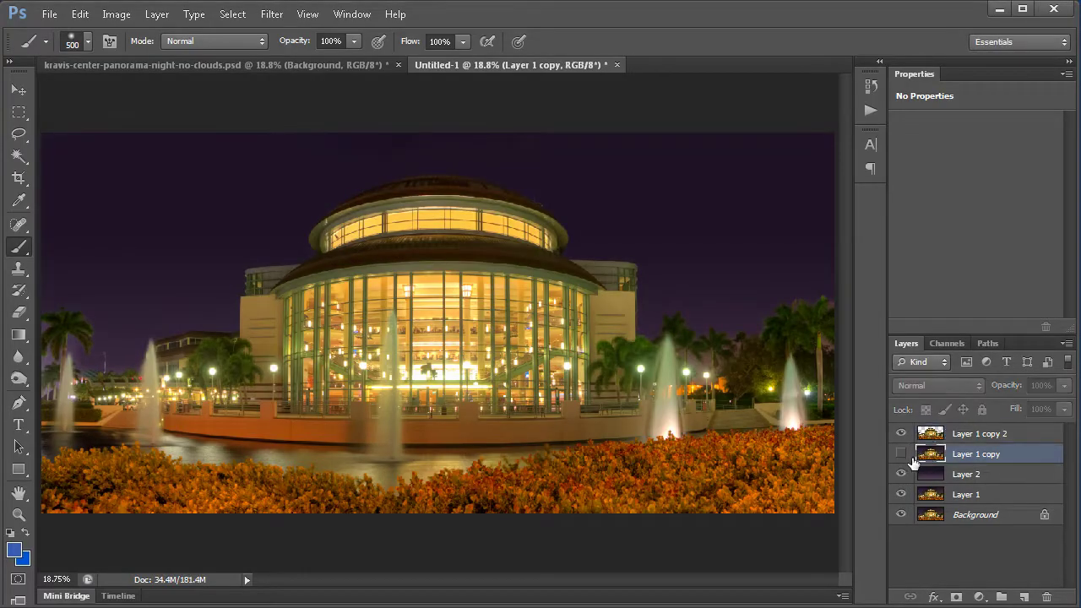
pyautogui.click(1047, 596)
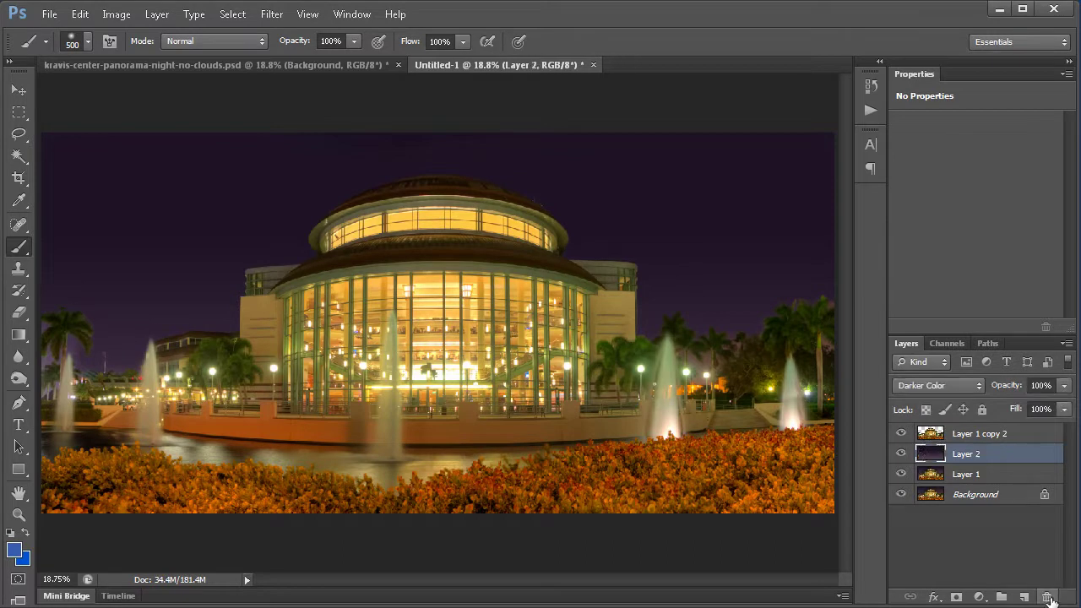
# Toggle the Layer 1 copy 2 cutout to compare it over the purple sky, then zoom on the building's right side.
pyautogui.click(901, 434)
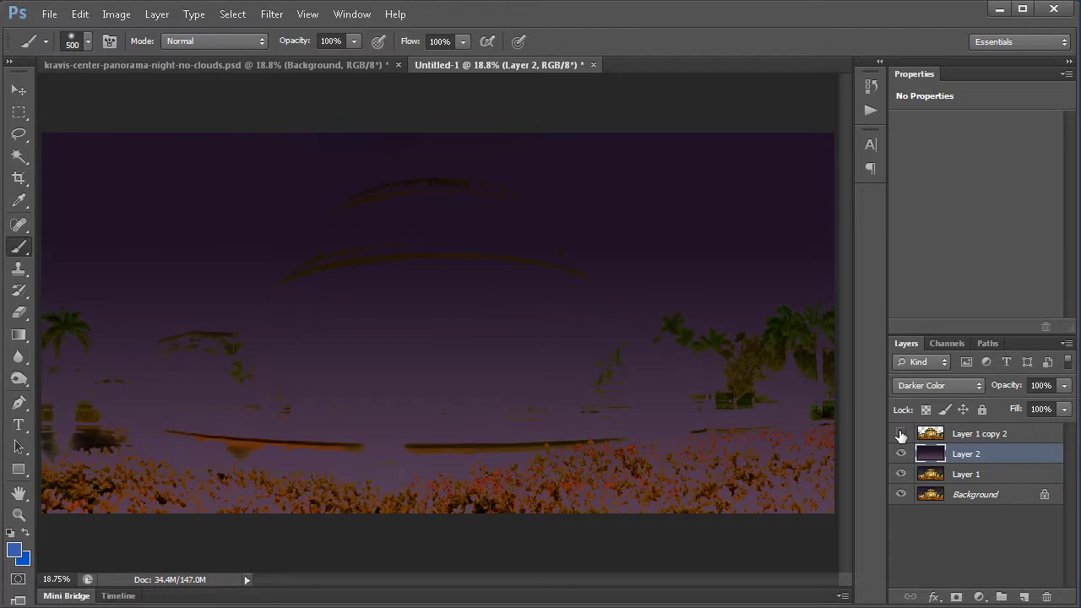
pyautogui.click(900, 434)
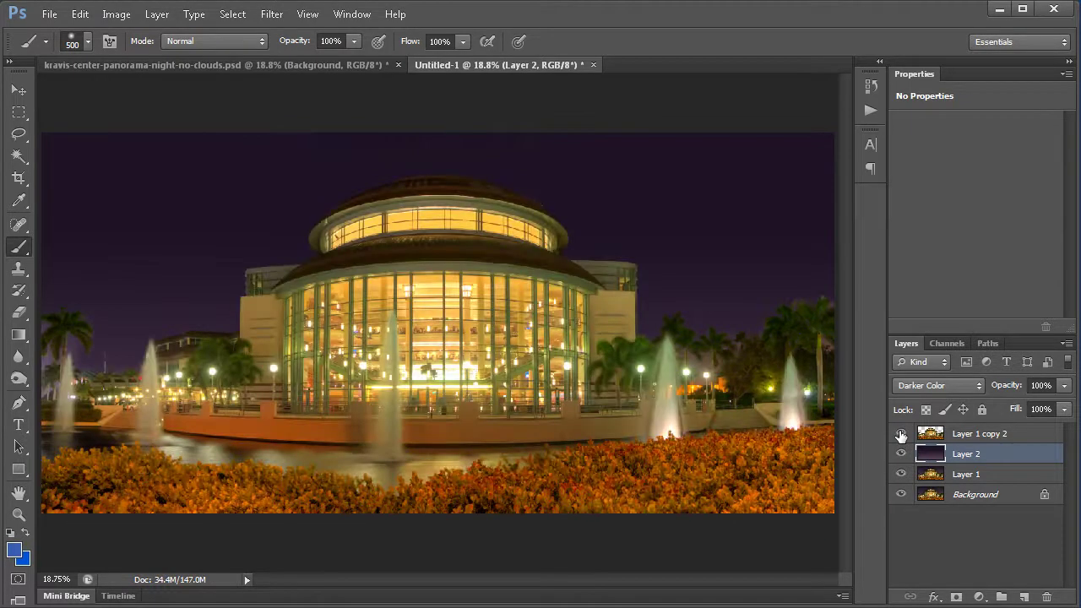
pyautogui.press('z')
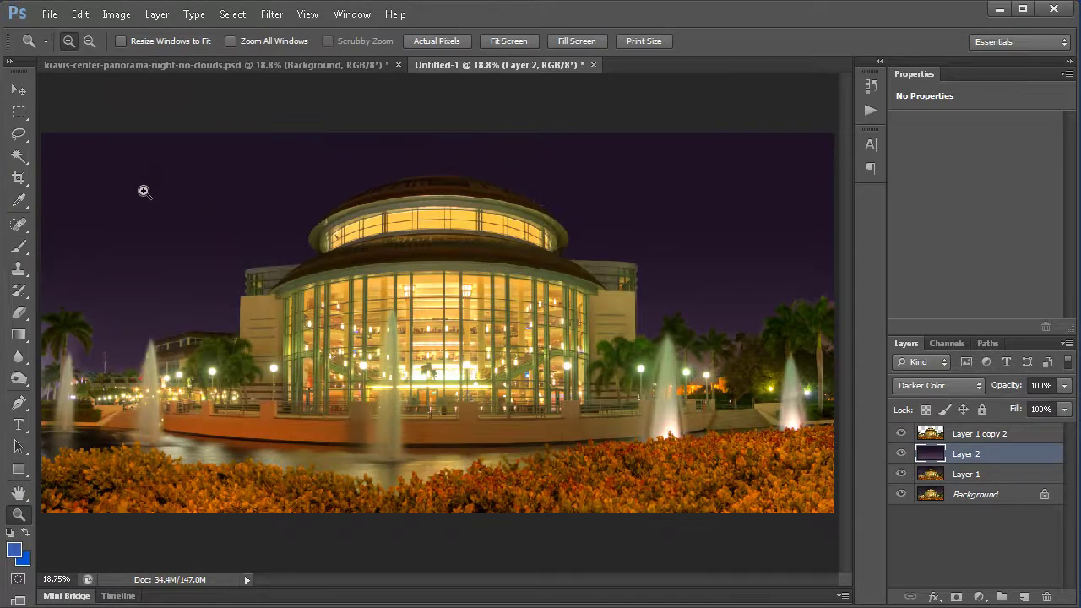
pyautogui.click(423, 425)
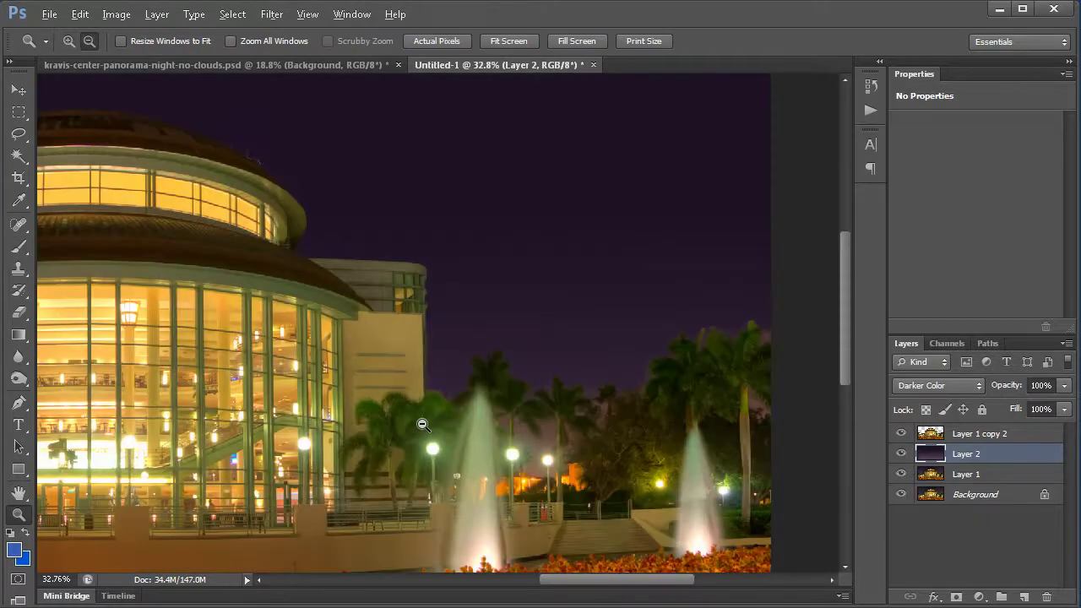
pyautogui.press('b')
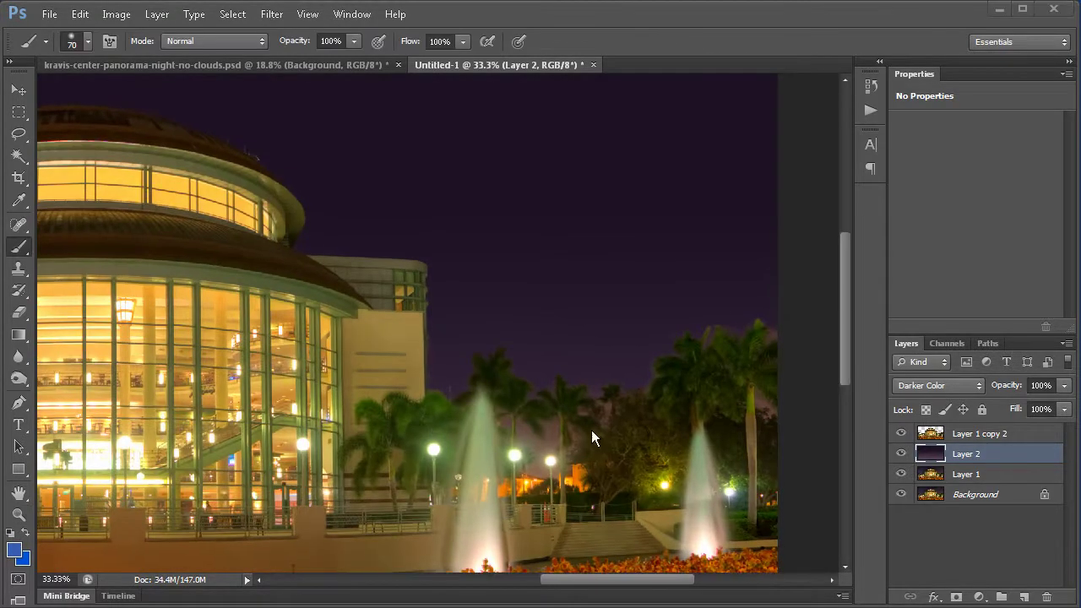
# Add a white layer mask to Layer 1 copy 2 and set the brush opacity to 50%.
pyautogui.click(932, 435)
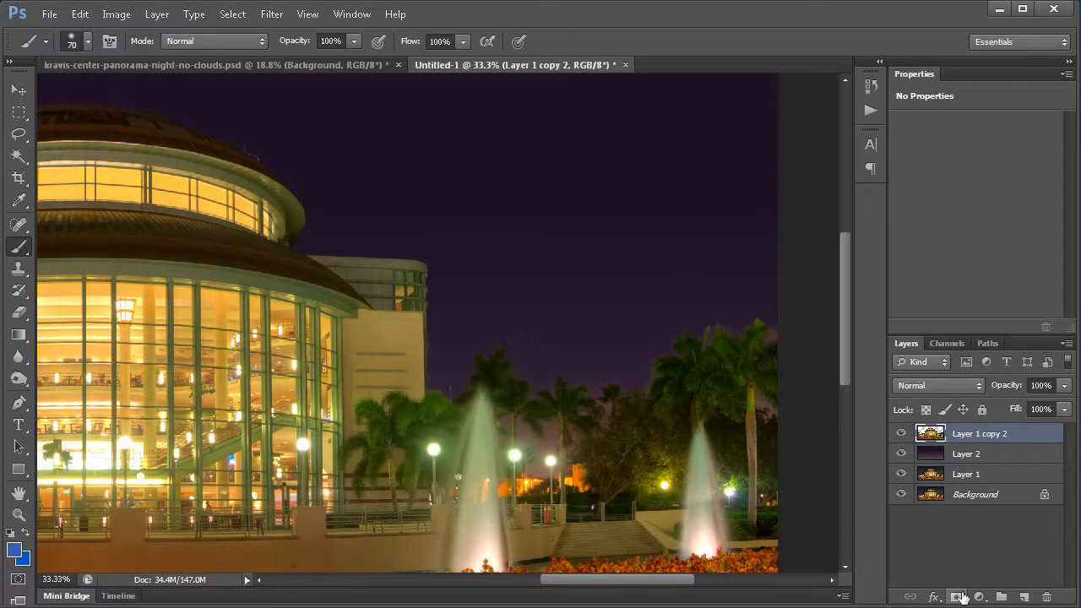
pyautogui.click(958, 597)
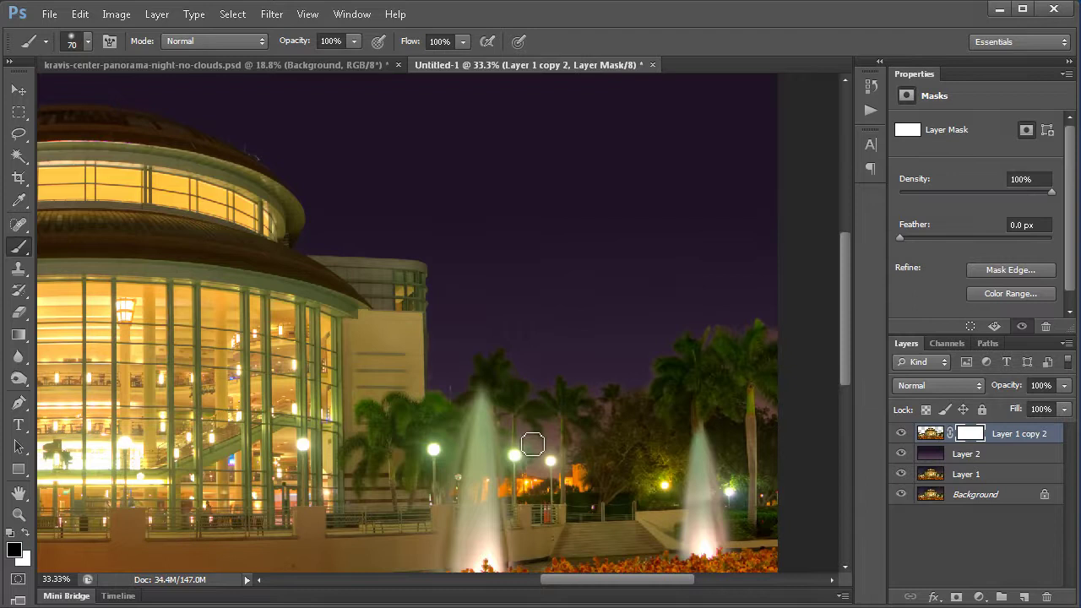
pyautogui.click(331, 41)
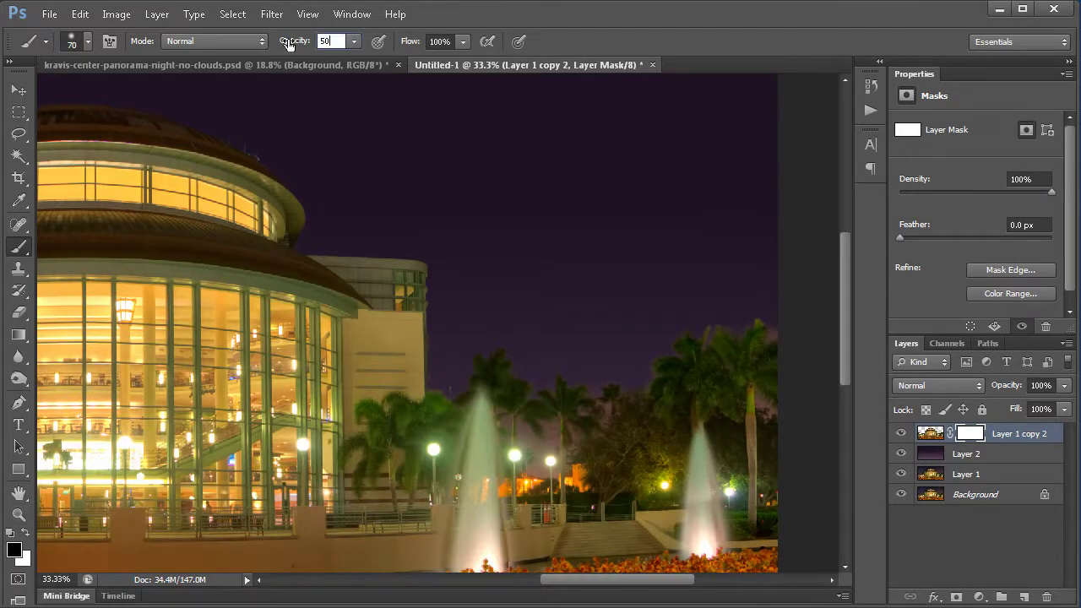
pyautogui.press('Return')
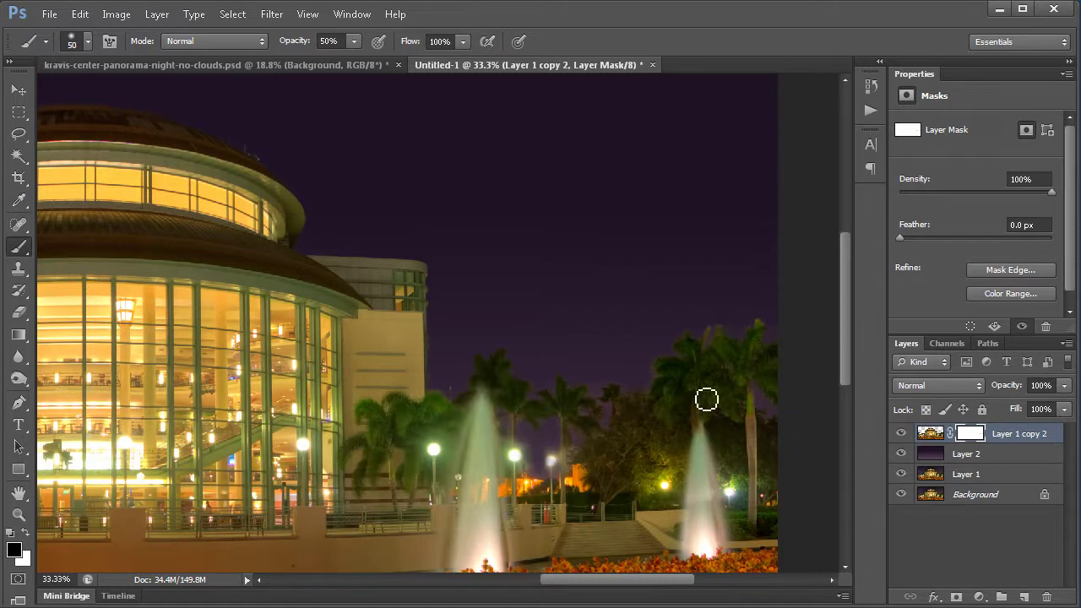
pyautogui.hotkey('ctrl', '0')
# Zoom onto the left palm and paint its fronds, trunk and surrounding sky at 20%, then 50% opacity.
pyautogui.press('z')
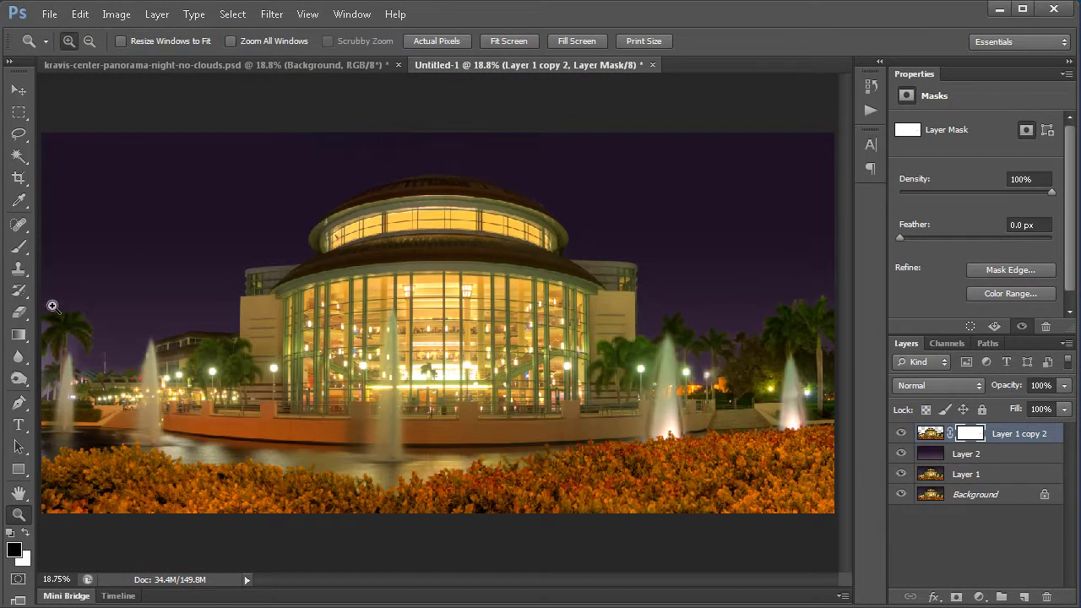
pyautogui.moveTo(52, 305); pyautogui.dragTo(170, 408)
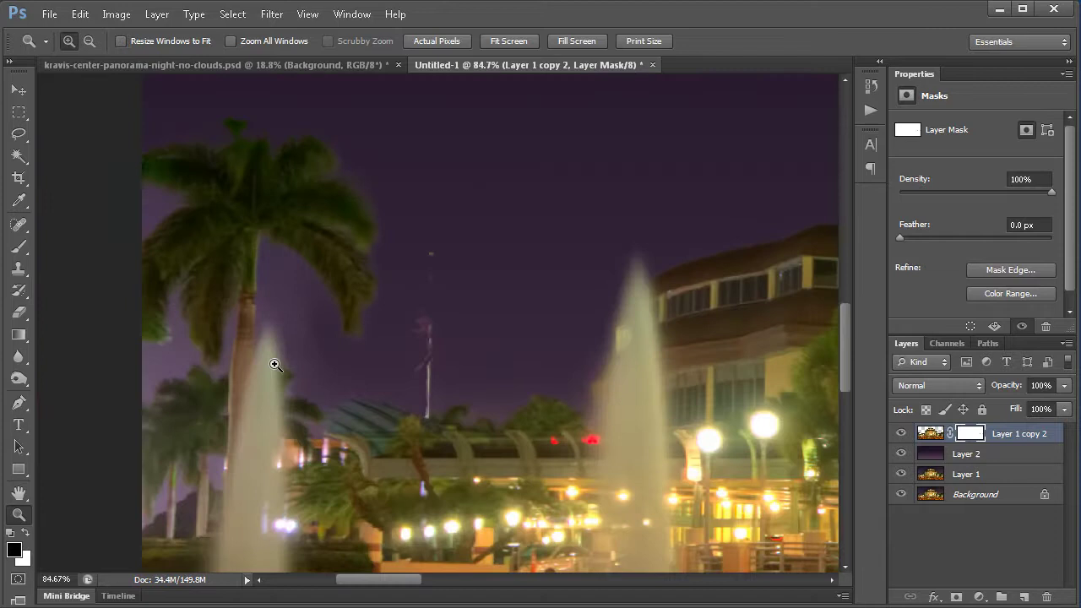
pyautogui.press('b')
pyautogui.moveTo(172, 353)
pyautogui.mouseDown()
pyautogui.moveTo(147, 380)
pyautogui.moveTo(142, 346)
pyautogui.moveTo(189, 360)
pyautogui.moveTo(187, 340)
pyautogui.moveTo(172, 377)
pyautogui.moveTo(179, 290)
pyautogui.moveTo(197, 355)
pyautogui.mouseUp()
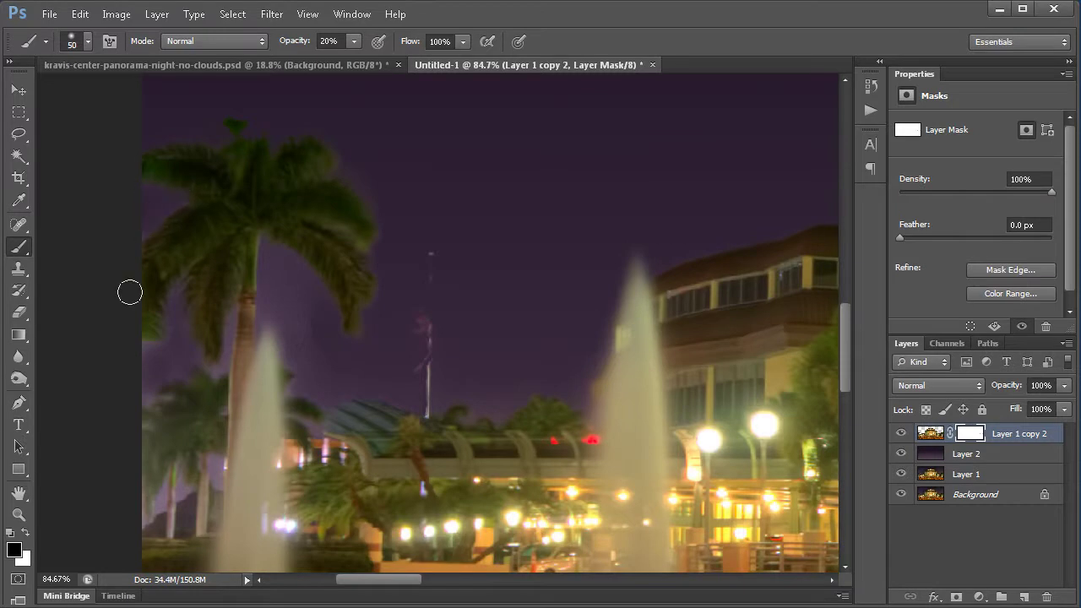
pyautogui.moveTo(240, 323)
pyautogui.mouseDown()
pyautogui.moveTo(224, 315)
pyautogui.moveTo(218, 350)
pyautogui.mouseUp()
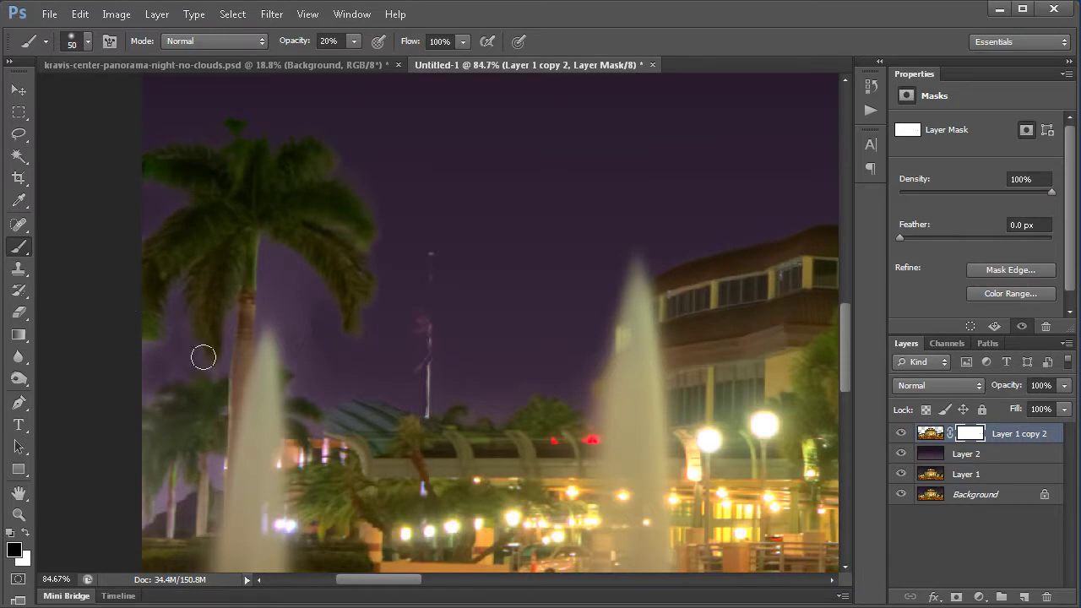
pyautogui.moveTo(158, 467)
pyautogui.mouseDown()
pyautogui.moveTo(157, 511)
pyautogui.moveTo(185, 487)
pyautogui.moveTo(192, 498)
pyautogui.moveTo(311, 353)
pyautogui.mouseUp()
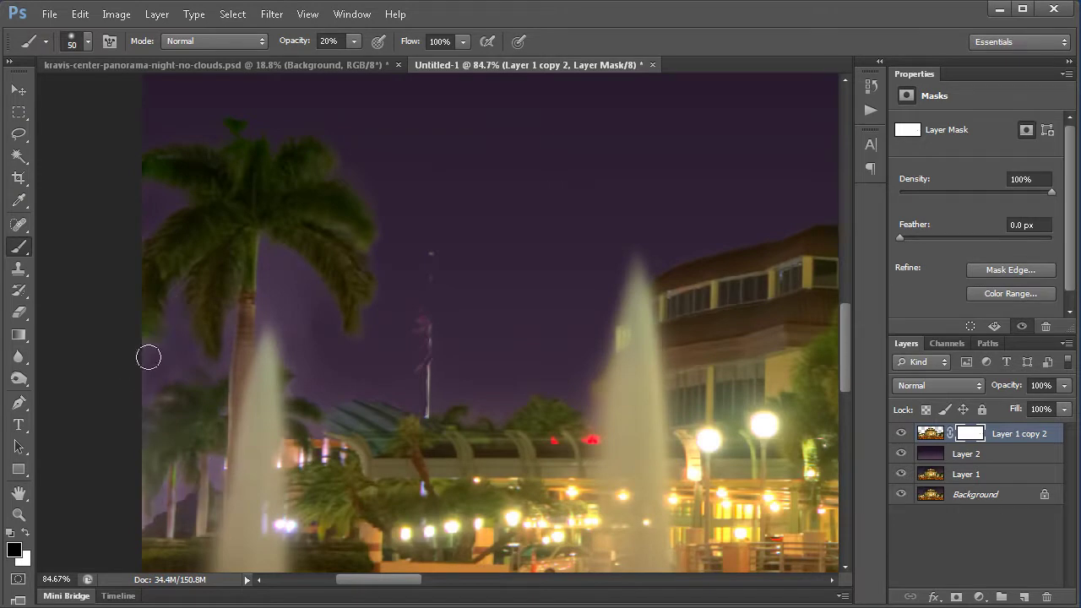
pyautogui.press('5')
pyautogui.moveTo(298, 301)
pyautogui.mouseDown()
pyautogui.moveTo(304, 359)
pyautogui.moveTo(324, 388)
pyautogui.moveTo(284, 362)
pyautogui.moveTo(298, 392)
pyautogui.mouseUp()
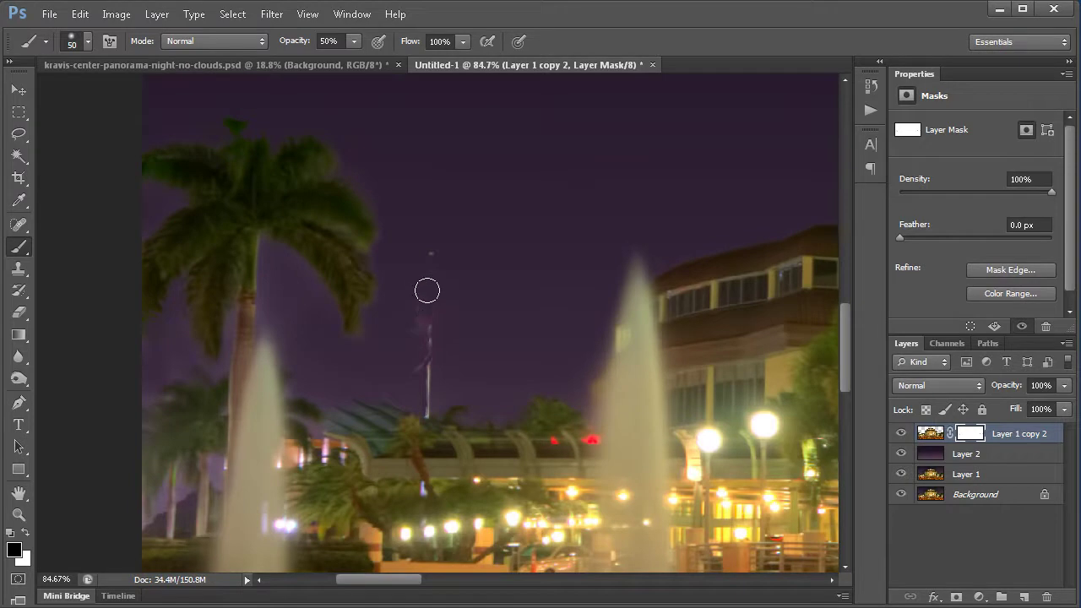
# Add a layer mask to Layer 2 and paint black over the flag to reveal it.
pyautogui.click(927, 455)
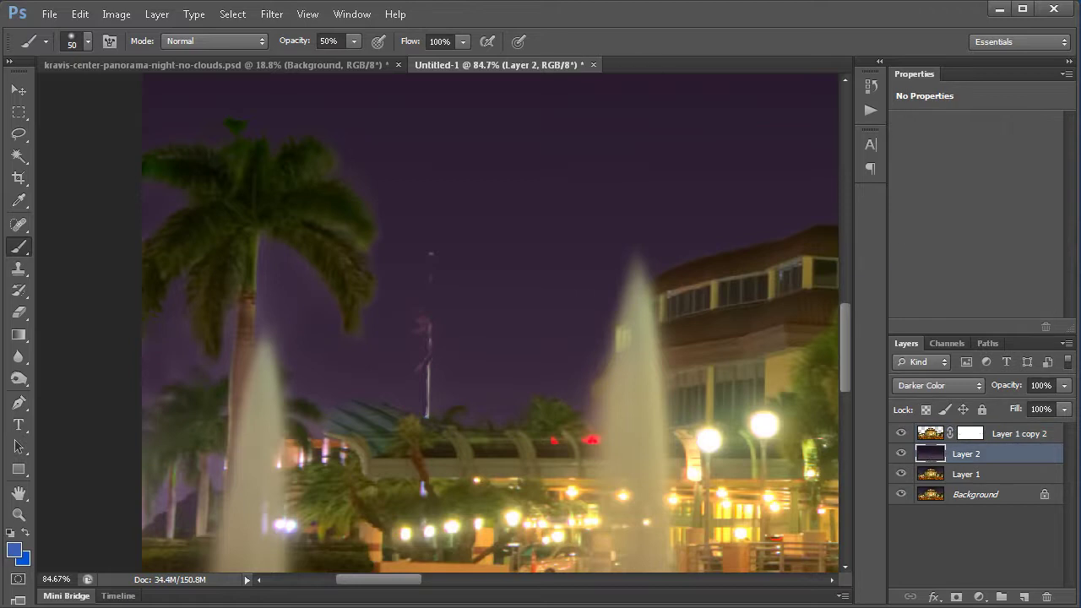
pyautogui.click(955, 596)
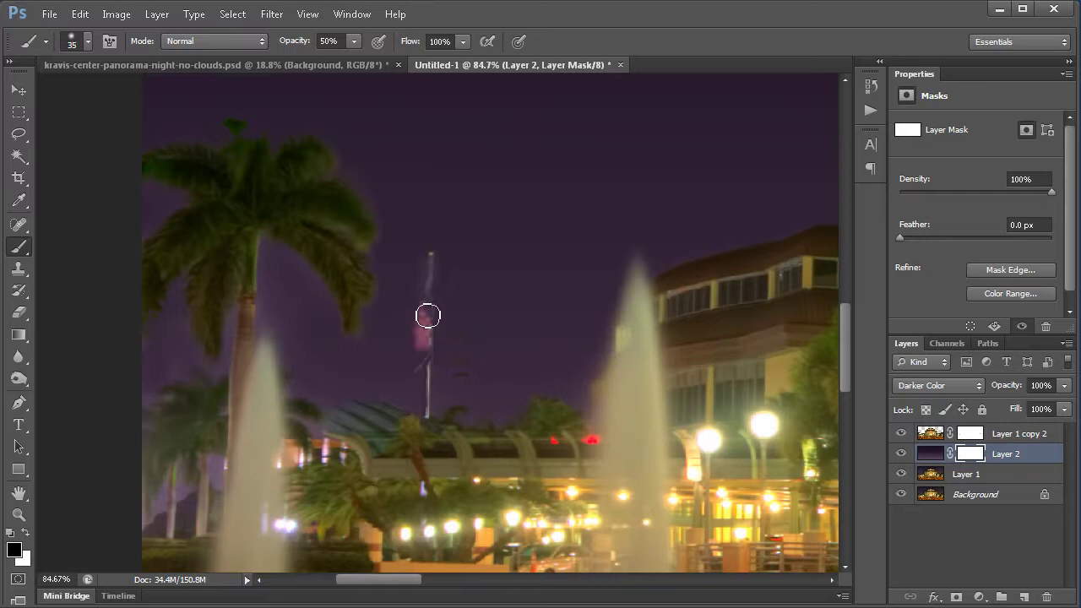
pyautogui.moveTo(428, 315)
pyautogui.mouseDown()
pyautogui.moveTo(429, 297)
pyautogui.moveTo(420, 352)
pyautogui.mouseUp()
pyautogui.press('[')
pyautogui.press('[')
pyautogui.press('[')
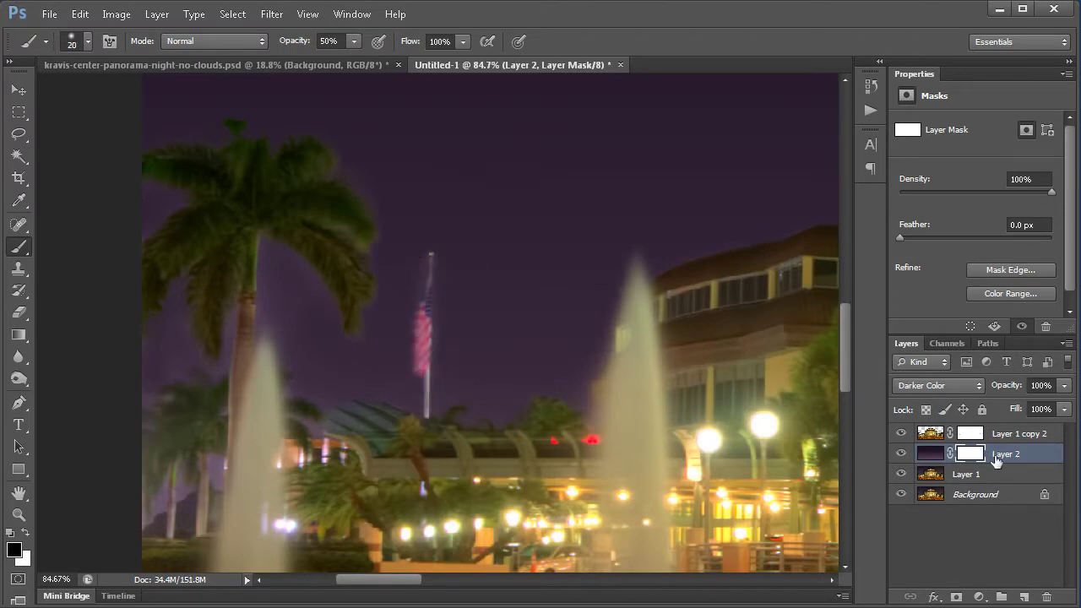
# Refine the mask at the top of the flagpole by painting with white.
pyautogui.press('x')
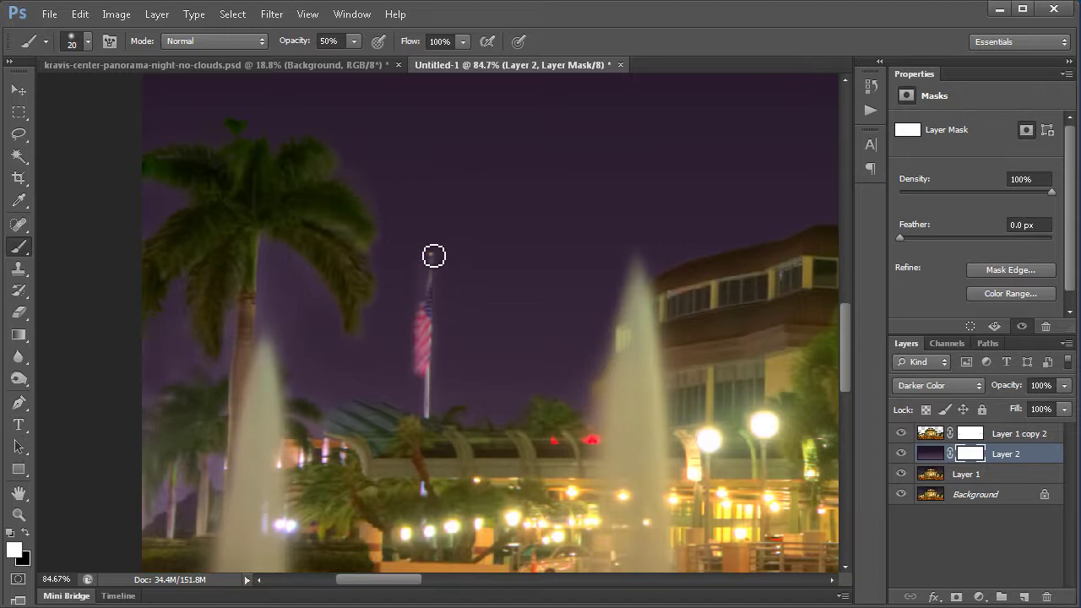
pyautogui.moveTo(434, 260)
pyautogui.mouseDown()
pyautogui.moveTo(418, 251)
pyautogui.moveTo(432, 289)
pyautogui.moveTo(444, 258)
pyautogui.mouseUp()
pyautogui.moveTo(762, 441); pyautogui.dragTo(422, 437)
pyautogui.moveTo(786, 347); pyautogui.dragTo(545, 347)
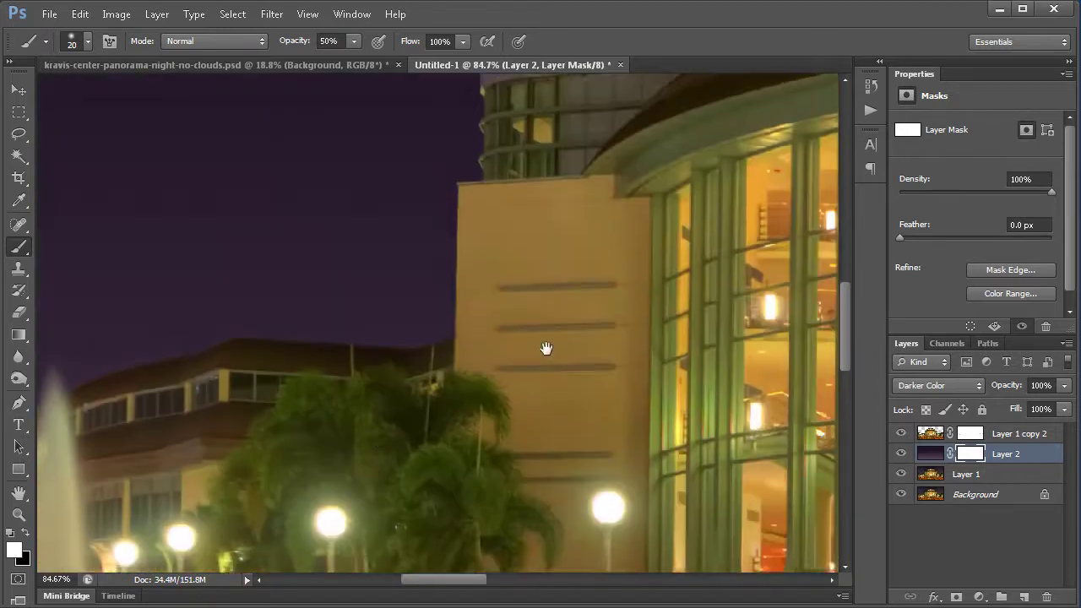
pyautogui.moveTo(707, 230)
pyautogui.mouseDown()
pyautogui.moveTo(640, 229)
pyautogui.moveTo(611, 277)
pyautogui.moveTo(414, 381)
pyautogui.moveTo(357, 313)
pyautogui.moveTo(584, 220)
pyautogui.moveTo(374, 193)
pyautogui.mouseUp()
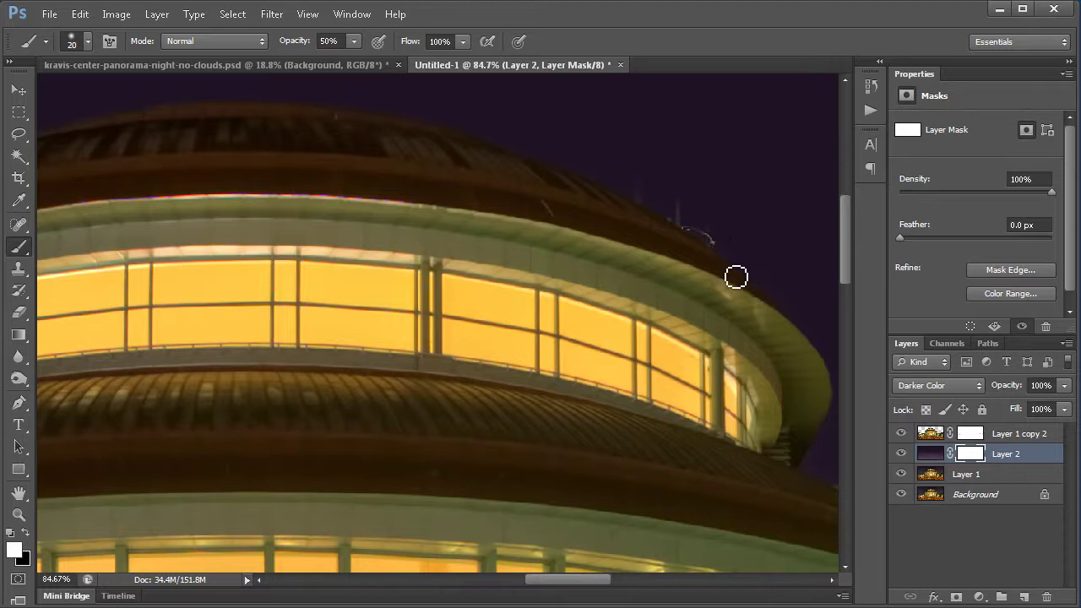
# Paint black at 100% opacity over the specks on the rotunda's upper right rim.
pyautogui.click(970, 434)
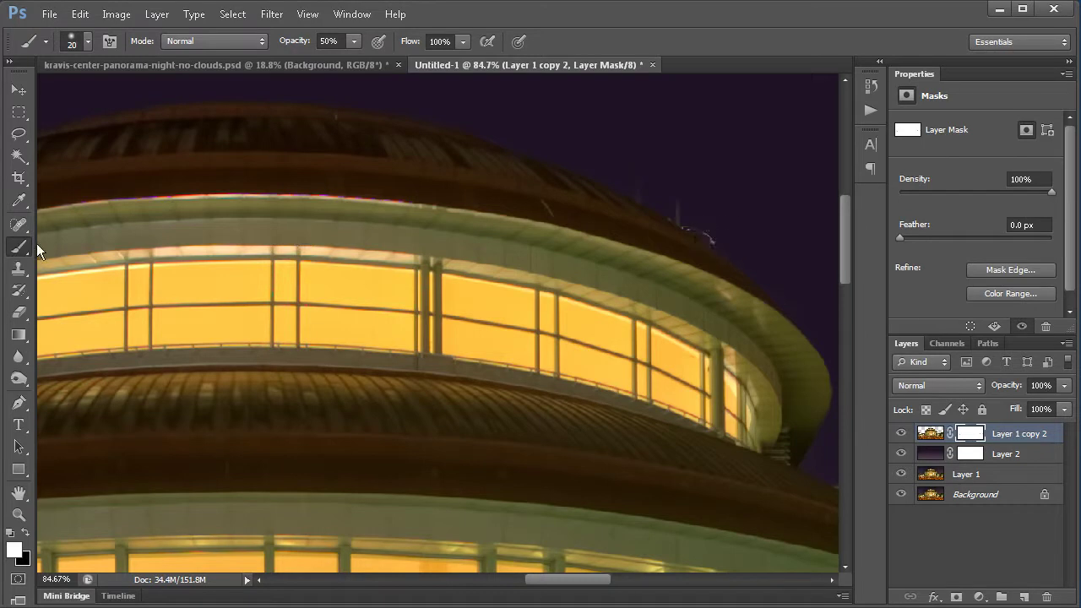
pyautogui.press('x')
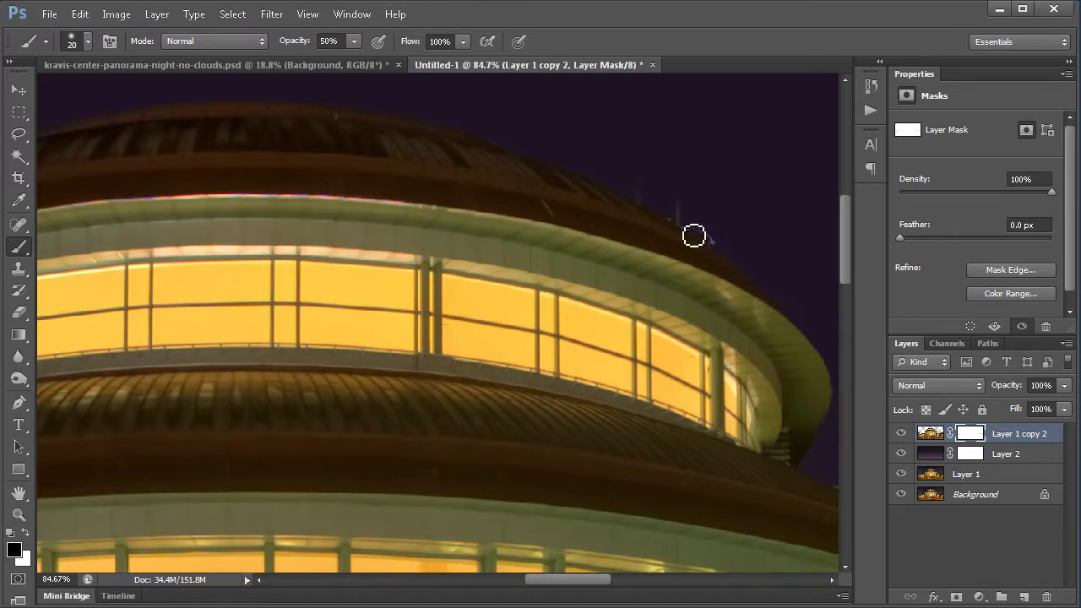
pyautogui.moveTo(727, 249); pyautogui.dragTo(706, 233)
pyautogui.press('0')
pyautogui.press('x')
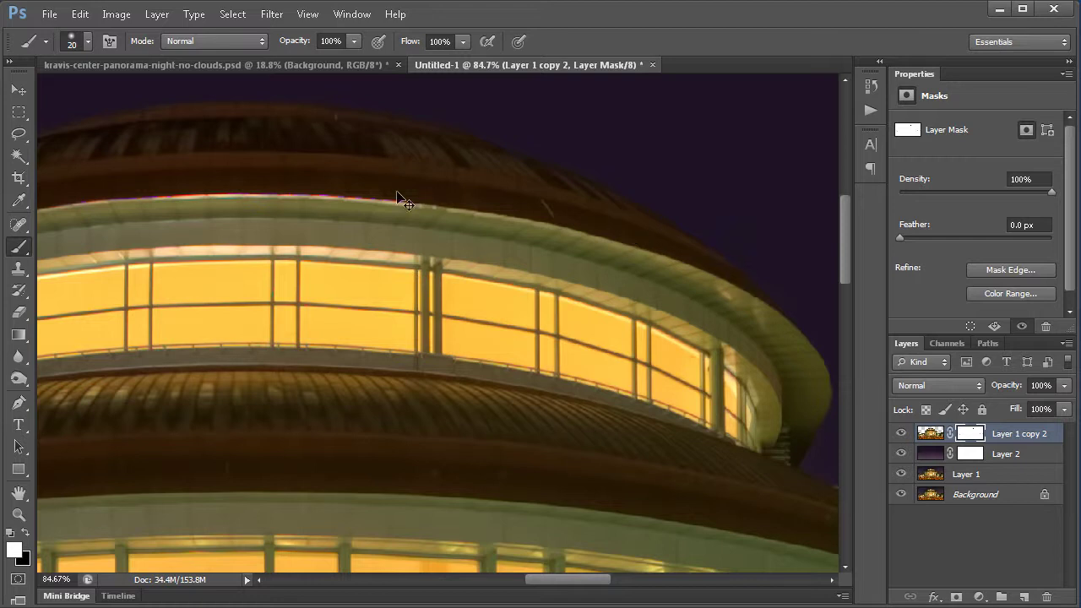
pyautogui.hotkey('ctrl', '0')
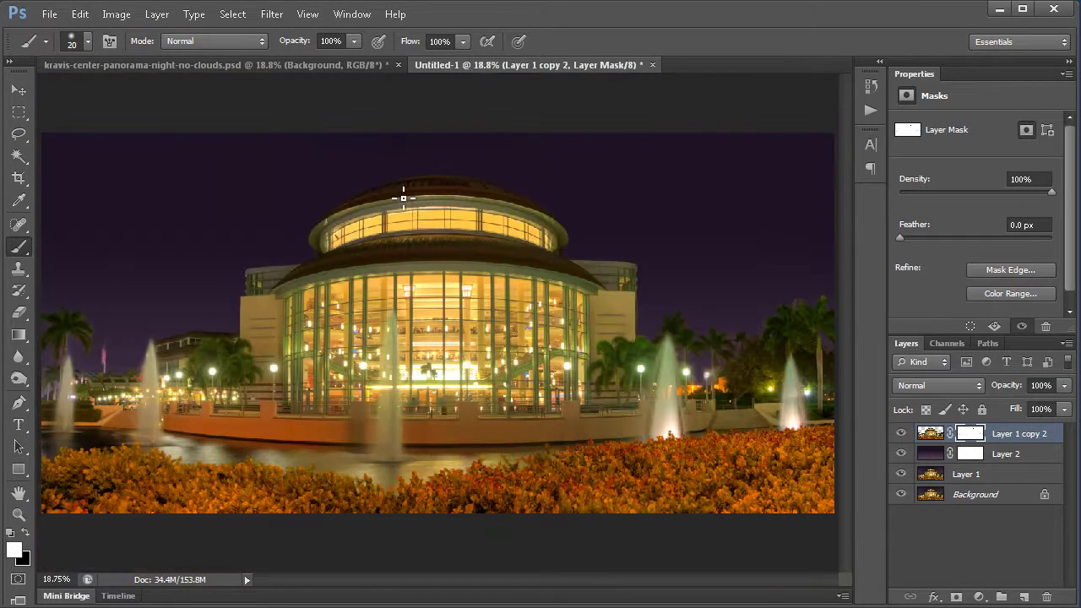